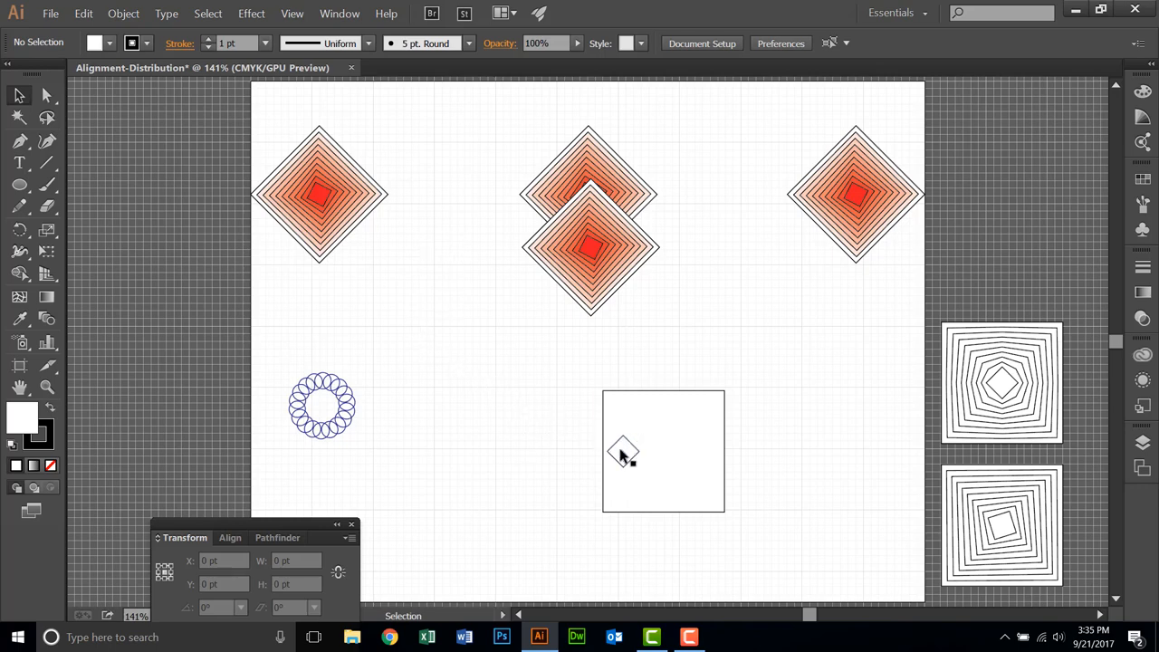
Select the square and its small diamond and vertically align them by their tops, then centres, ending on their bottoms.
{"action": "left_click_drag", "start_coordinate": [556, 402], "coordinate": [685, 513]}
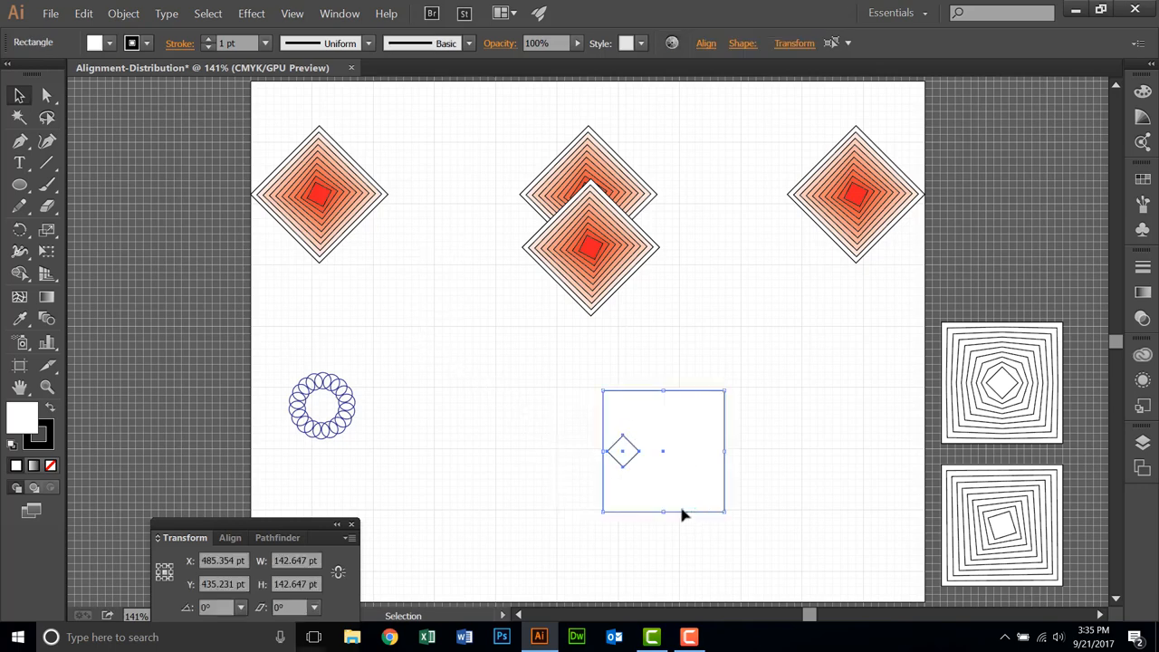
{"action": "left_click", "coordinate": [706, 43]}
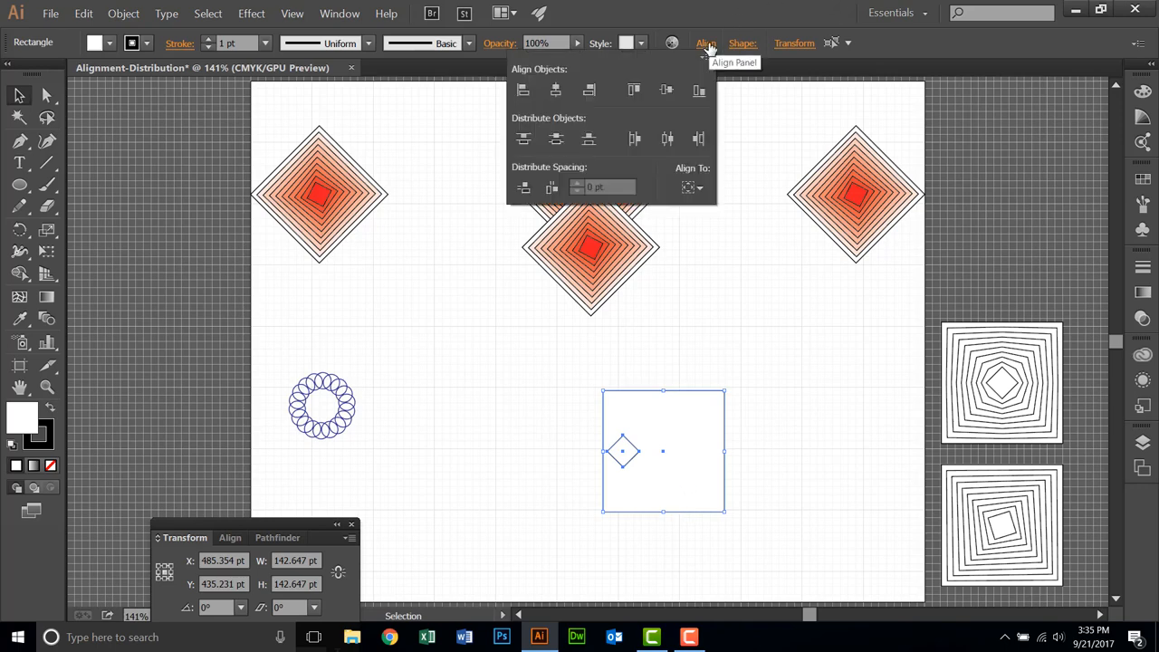
{"action": "left_click", "coordinate": [635, 93]}
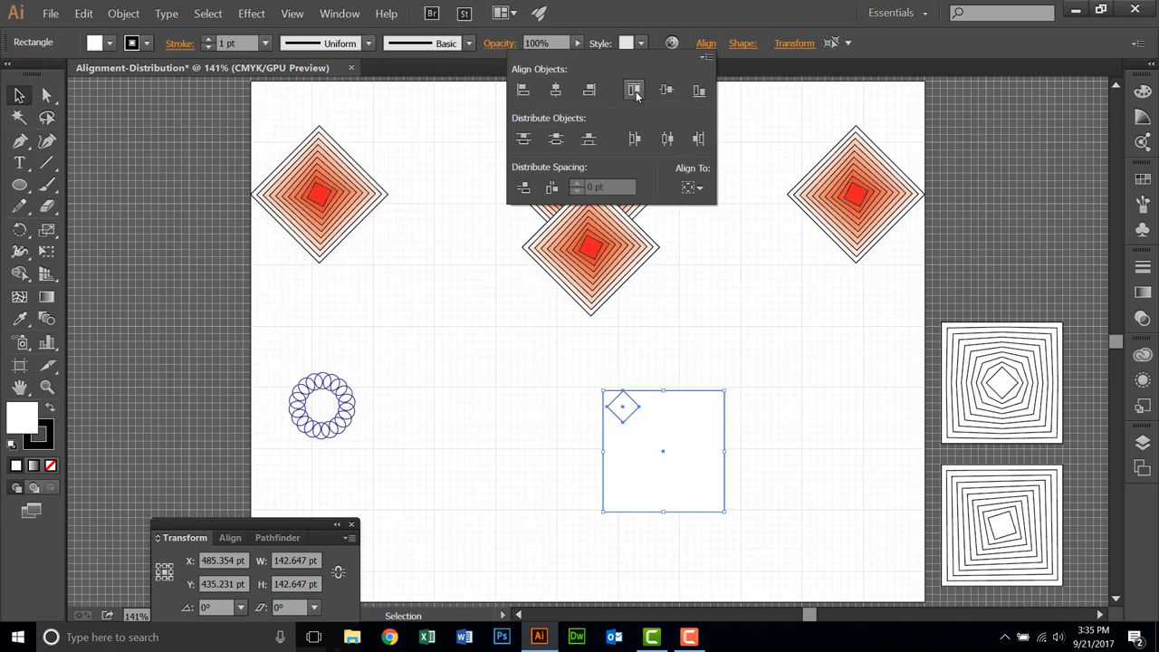
{"action": "left_click", "coordinate": [669, 92]}
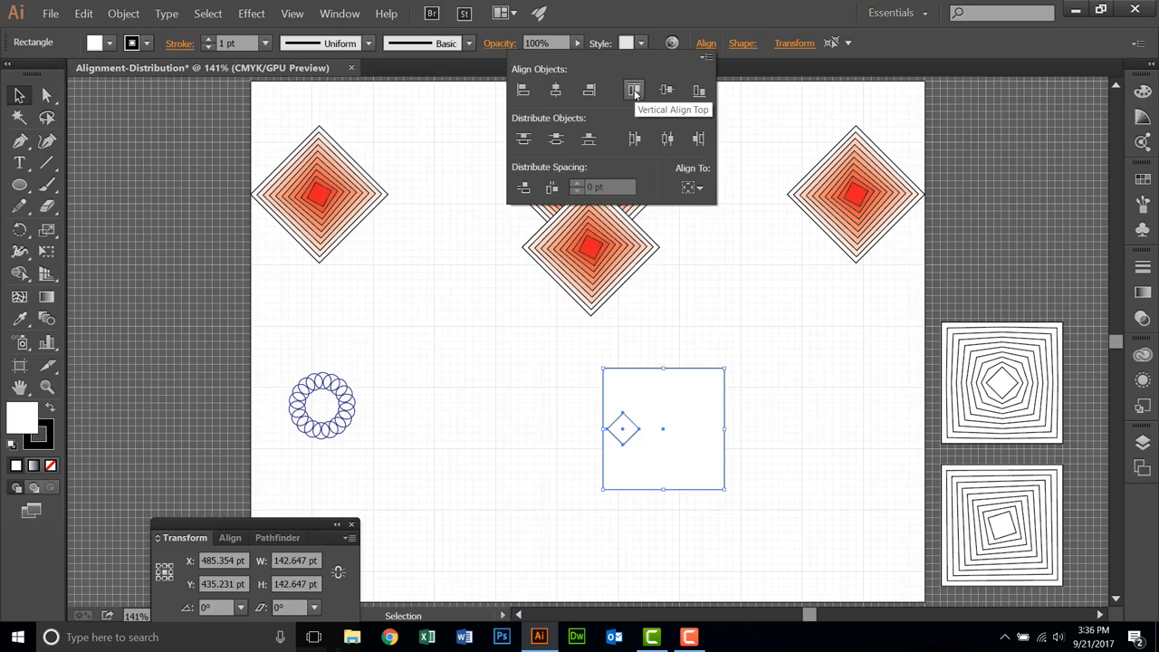
{"action": "left_click", "coordinate": [635, 91]}
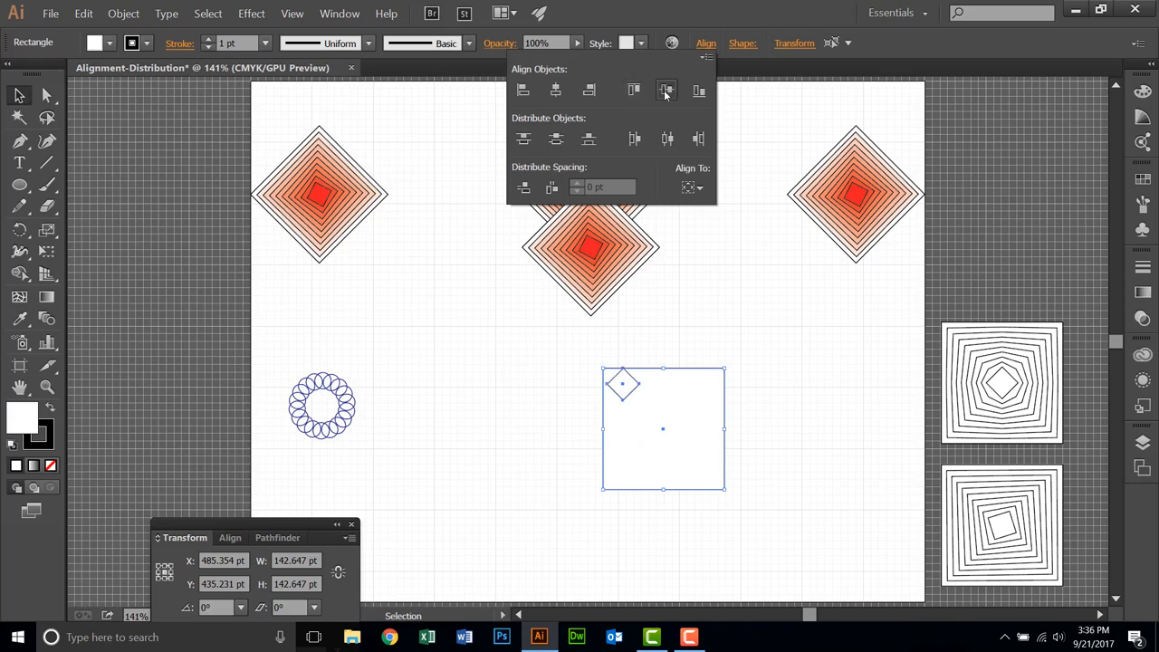
{"action": "left_click", "coordinate": [666, 91]}
{"action": "left_click", "coordinate": [698, 92]}
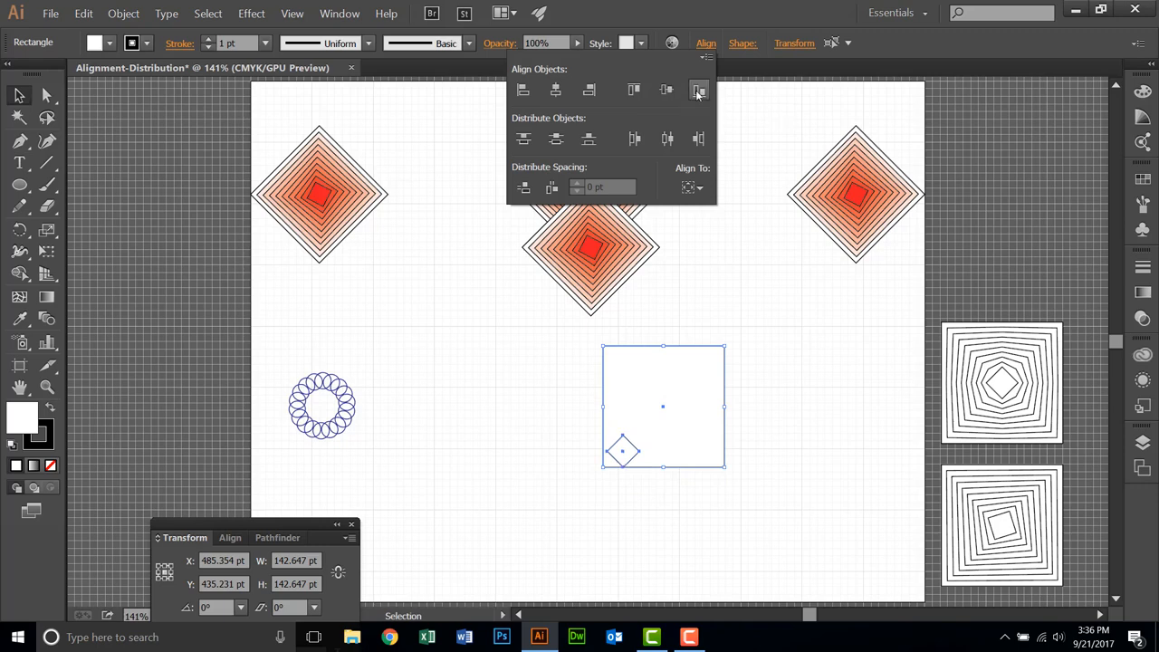
Align the square and small diamond by their right edges, then centre them on each other both horizontally and vertically.
{"action": "left_click", "coordinate": [590, 90]}
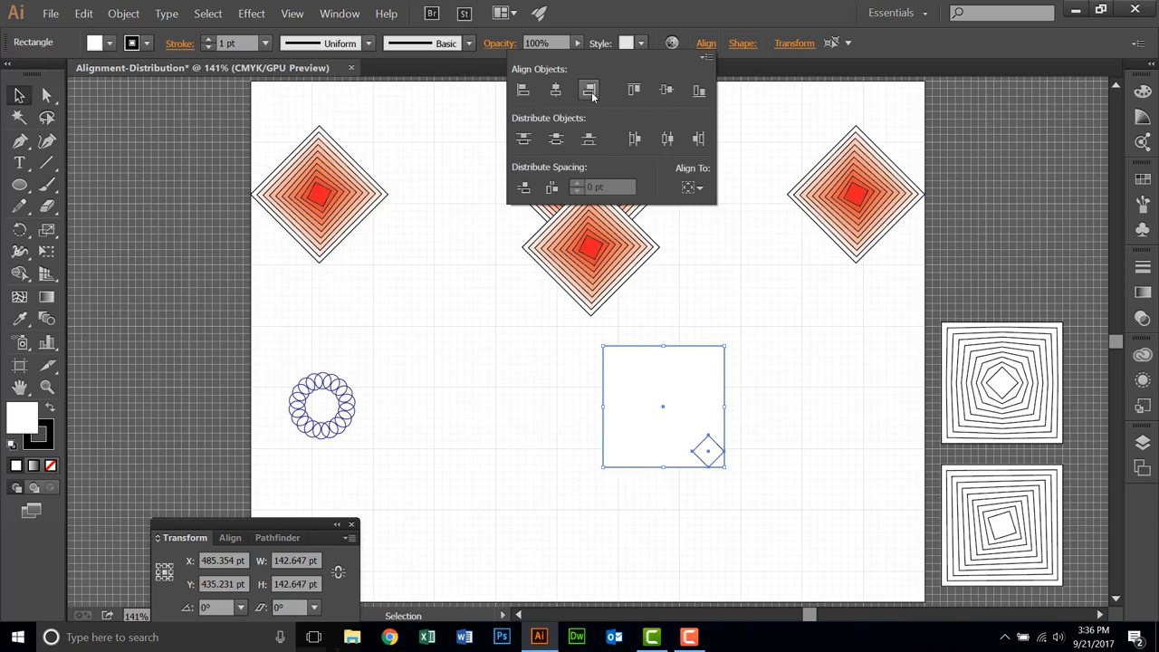
{"action": "left_click", "coordinate": [558, 92]}
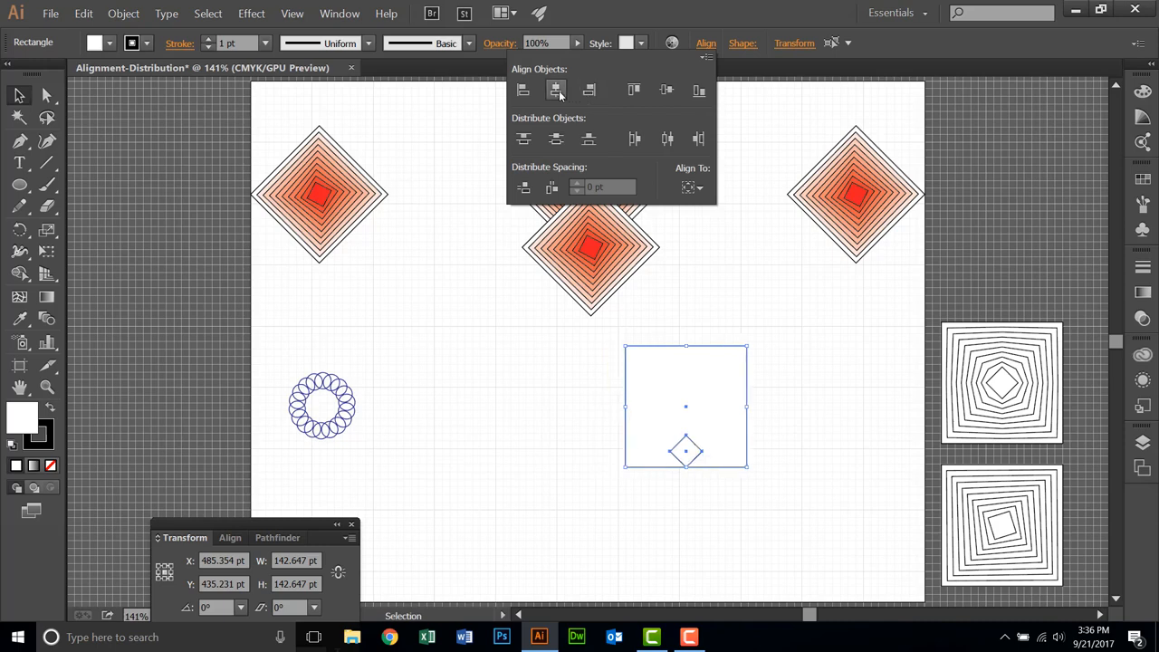
{"action": "left_click", "coordinate": [666, 90]}
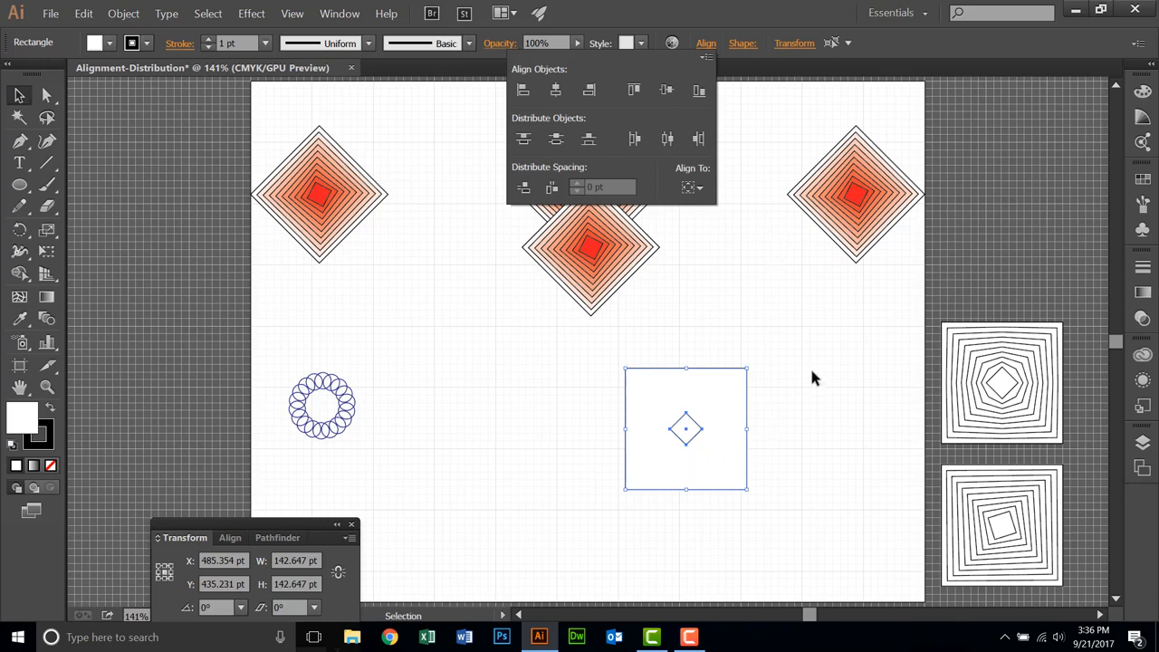
Move the square together with its centred diamond off the artboard's left side, to about X -143 pt, Y 390 pt.
{"action": "left_click", "coordinate": [712, 460]}
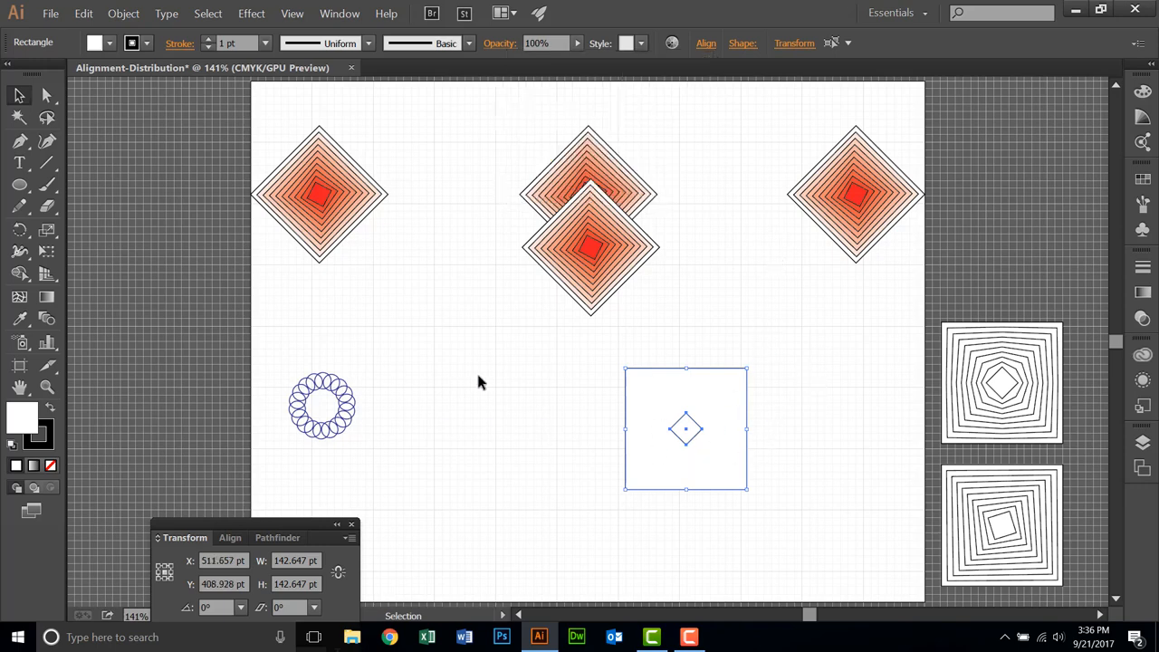
{"action": "left_click_drag", "start_coordinate": [578, 363], "coordinate": [721, 502]}
{"action": "left_click_drag", "start_coordinate": [664, 474], "coordinate": [103, 457]}
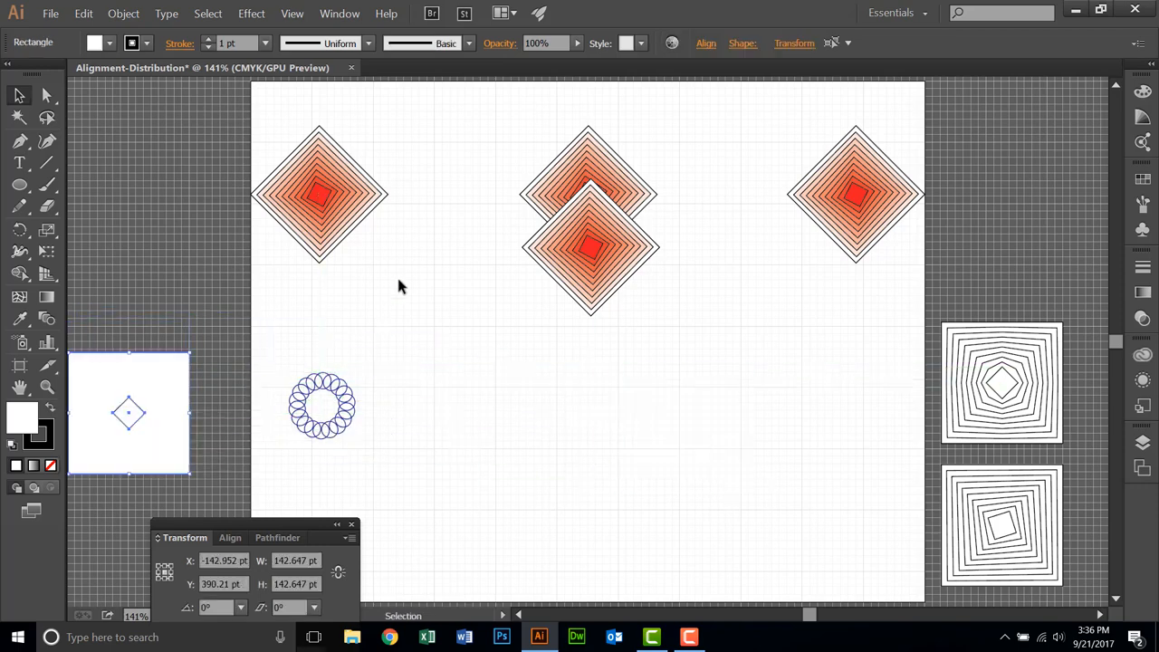
Align the four red diamonds by their tops and distribute them evenly across the artboard by their horizontal centres.
{"action": "left_click", "coordinate": [580, 162]}
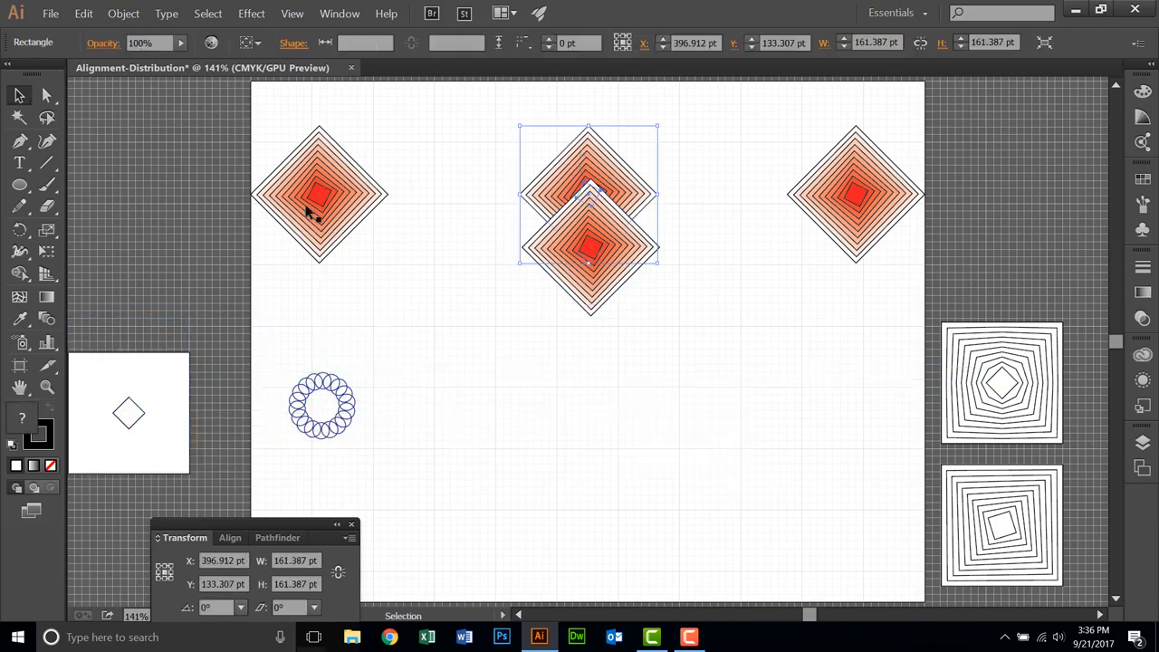
{"action": "left_click_drag", "start_coordinate": [225, 116], "coordinate": [912, 307]}
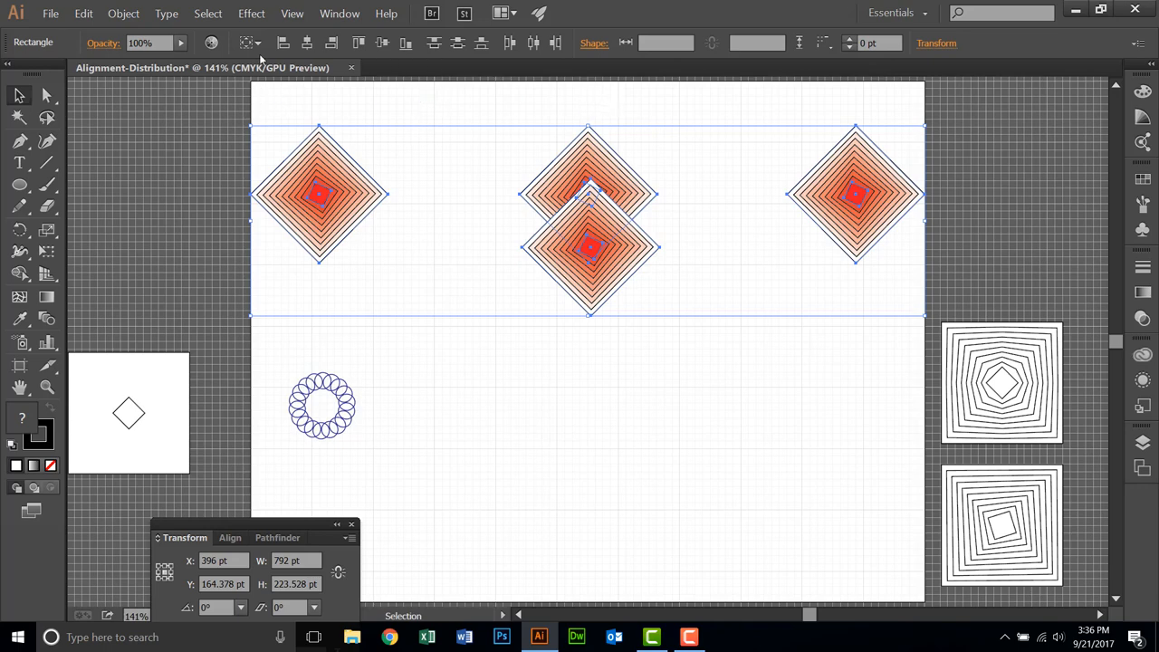
{"action": "left_click", "coordinate": [359, 43]}
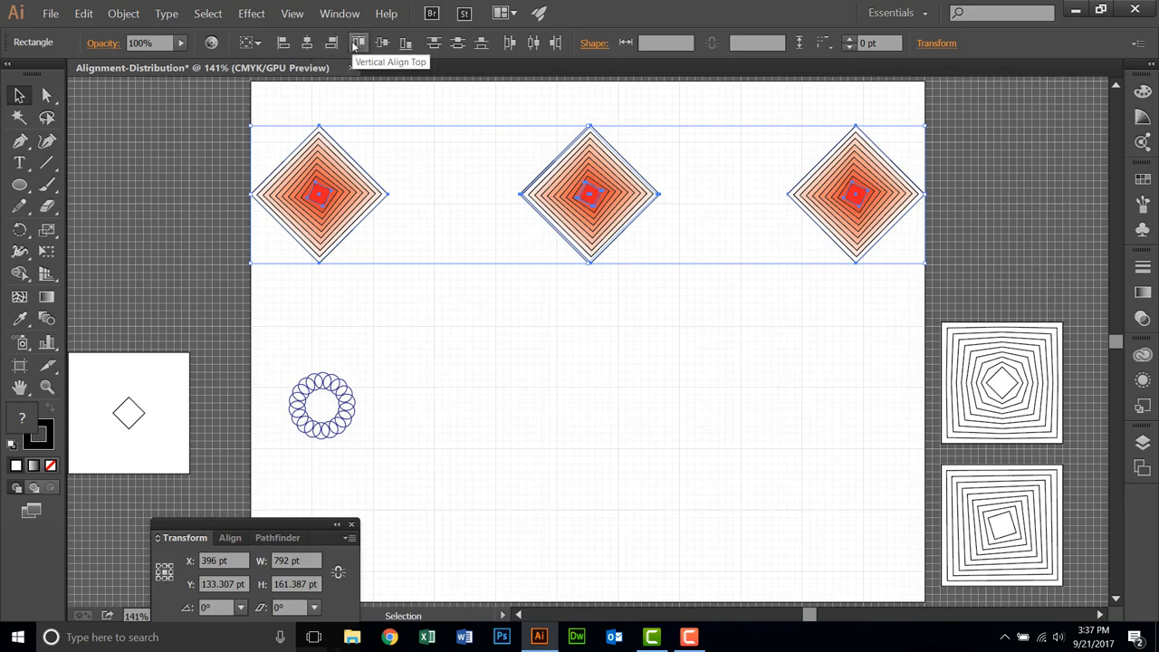
{"action": "left_click", "coordinate": [508, 43]}
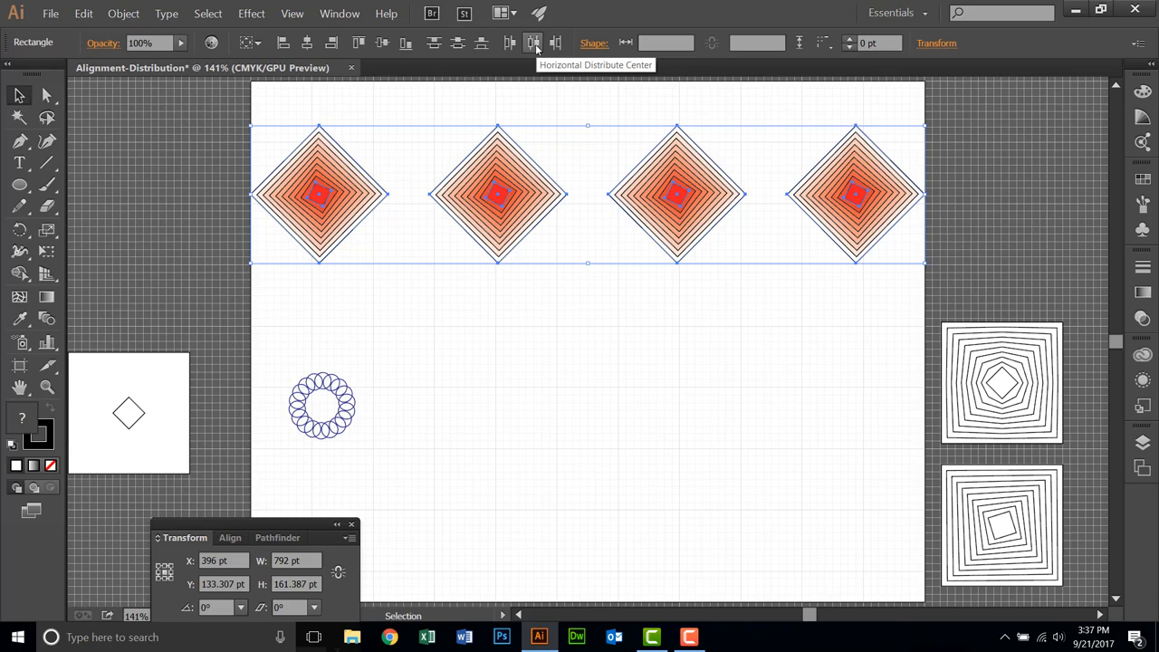
{"action": "left_click", "coordinate": [536, 47]}
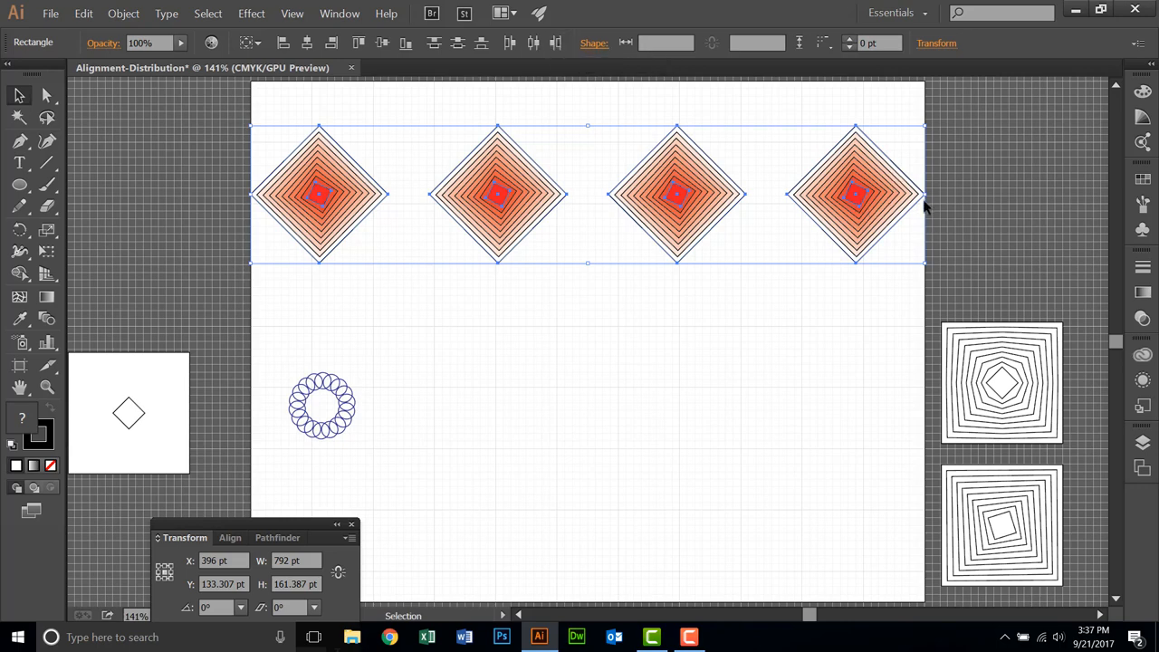
{"action": "left_click", "coordinate": [366, 321]}
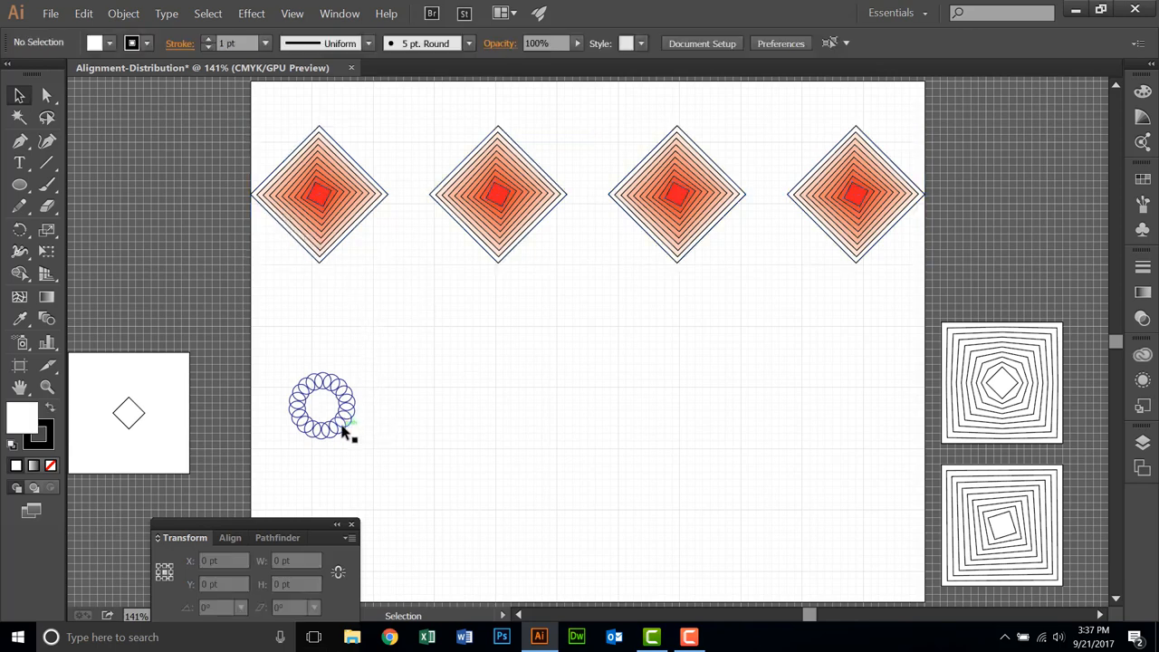
Place the blue ring on the artboard's left edge at X 0 pt, add copies, and place one on the right edge at X 792 pt.
{"action": "left_click_drag", "start_coordinate": [345, 431], "coordinate": [269, 291]}
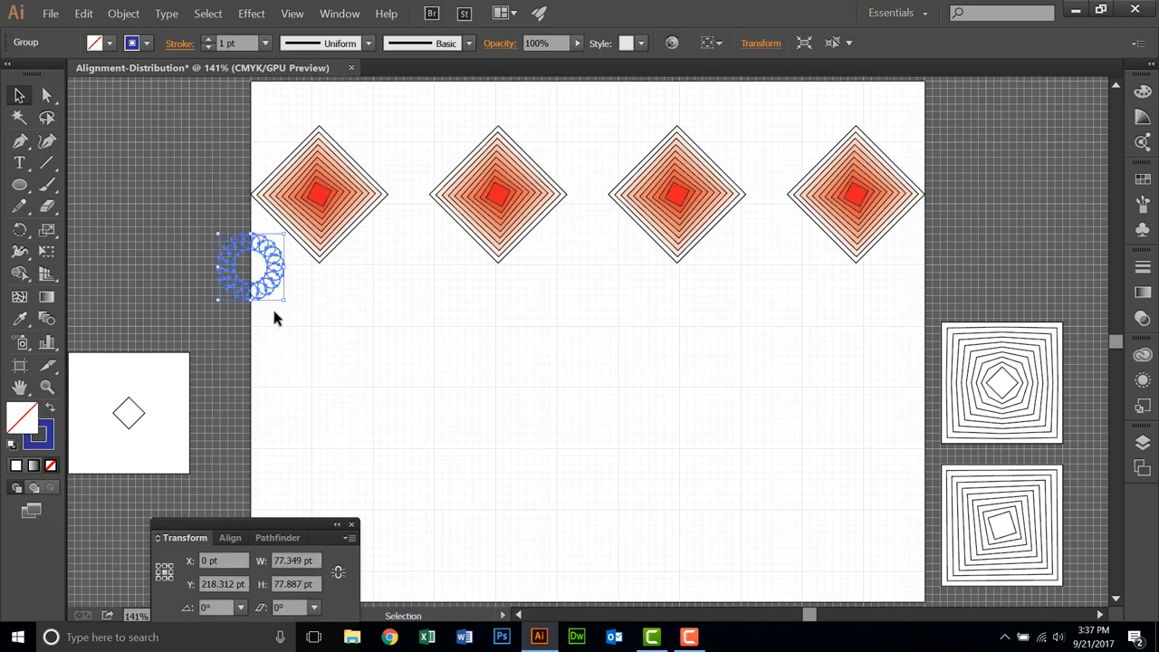
{"action": "key", "text": "ctrl"}
{"action": "key", "text": "ctrl"}
{"action": "key", "text": "ctrl+d"}
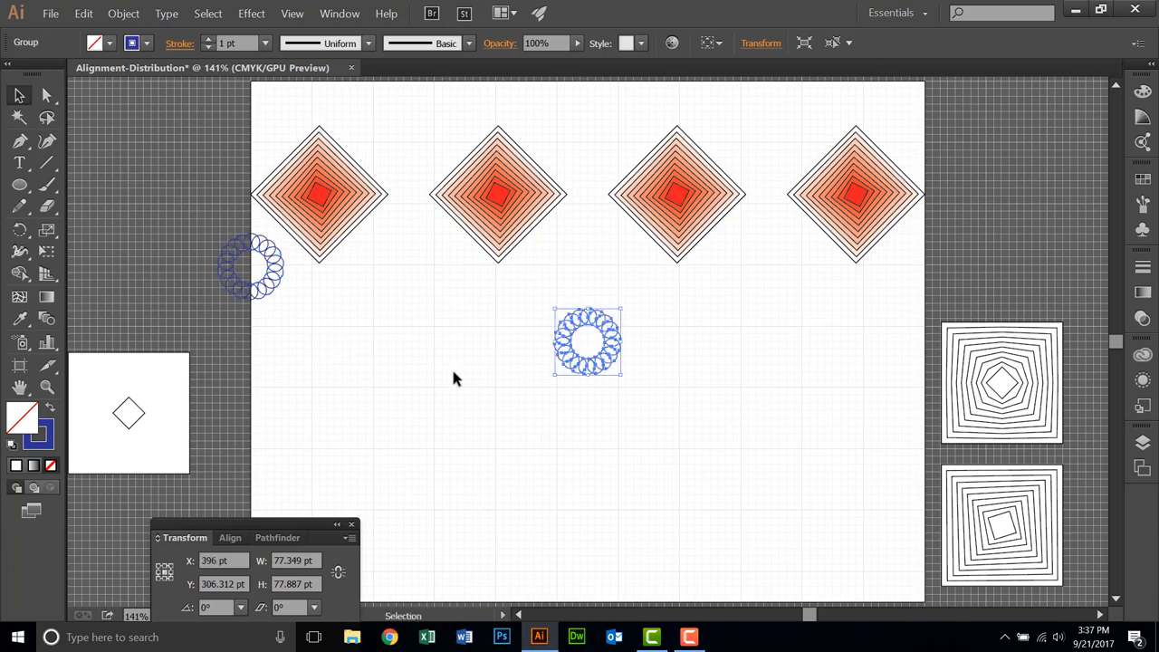
{"action": "left_click_drag", "start_coordinate": [594, 349], "coordinate": [888, 343]}
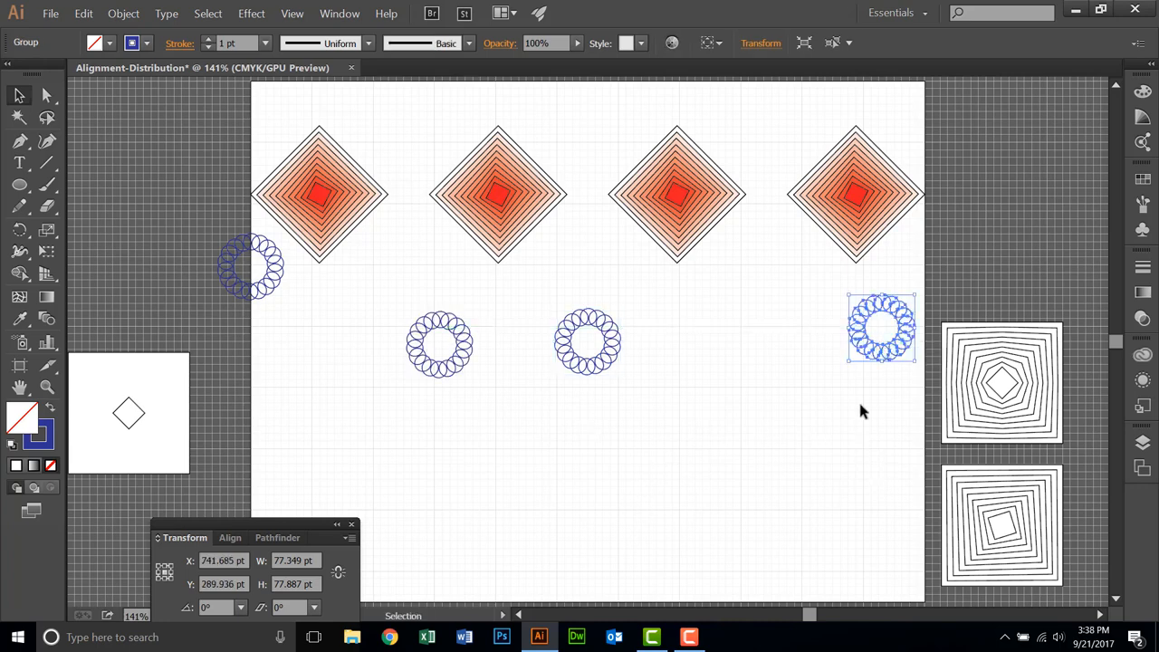
{"action": "left_click_drag", "start_coordinate": [876, 358], "coordinate": [933, 285]}
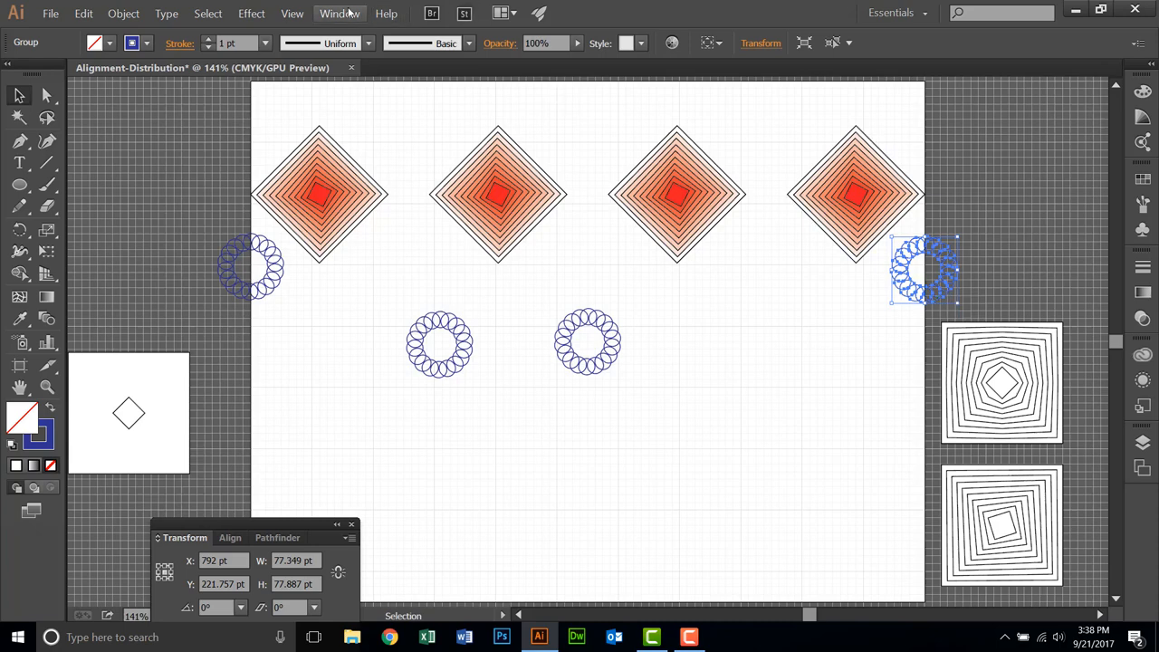
{"action": "left_click", "coordinate": [292, 13]}
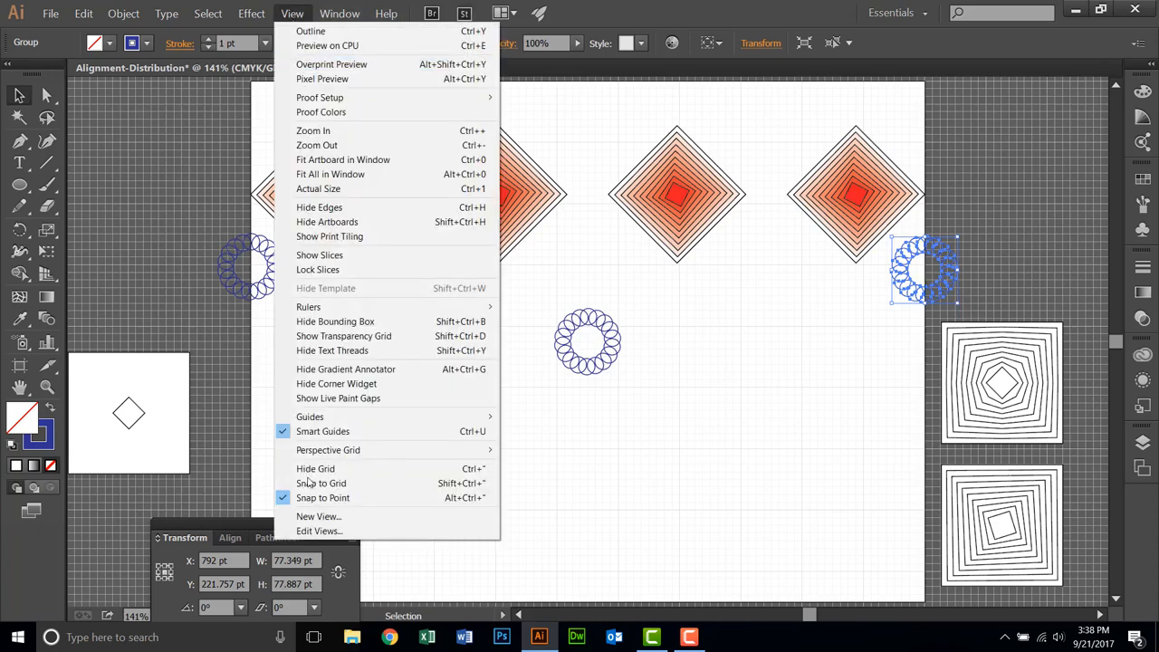
{"action": "left_click", "coordinate": [694, 489]}
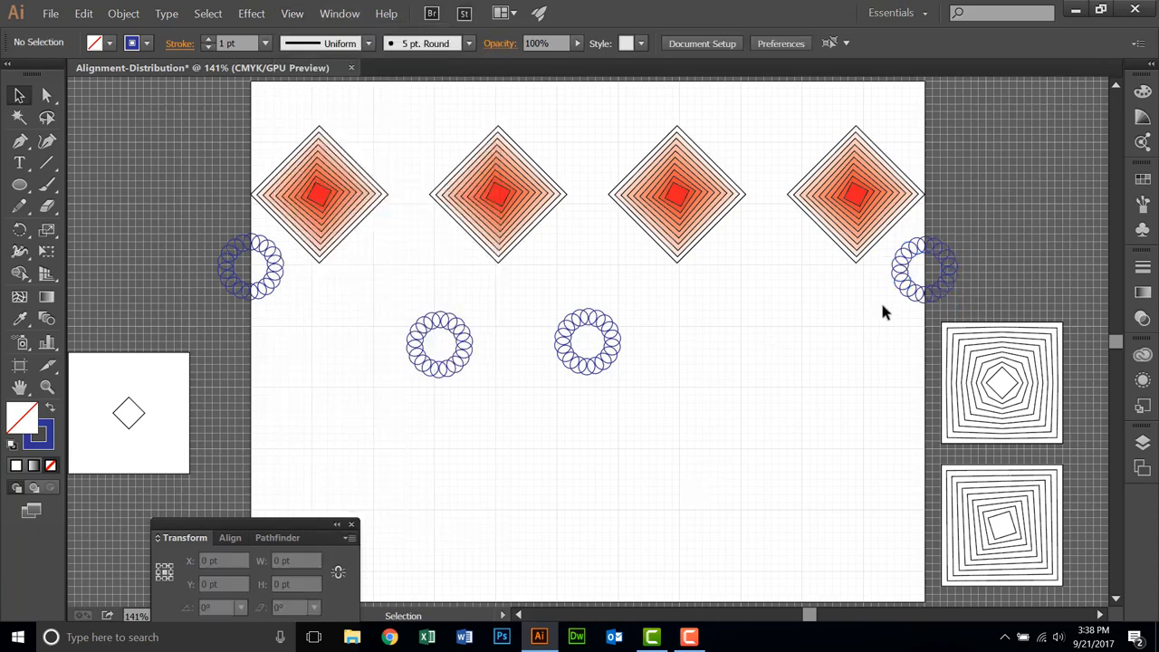
Move the central ring to about X 540 pt, Y 289 pt, and paste further copies of the blue ring at the artboard's centre.
{"action": "left_click", "coordinate": [606, 373]}
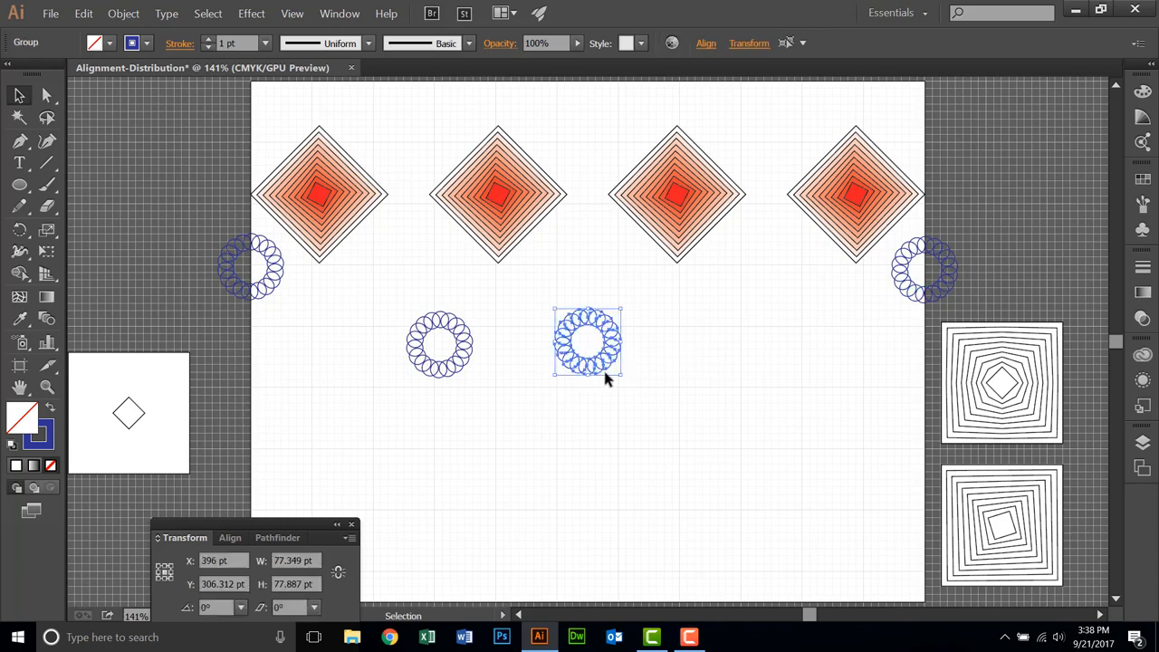
{"action": "left_click_drag", "start_coordinate": [601, 368], "coordinate": [723, 355]}
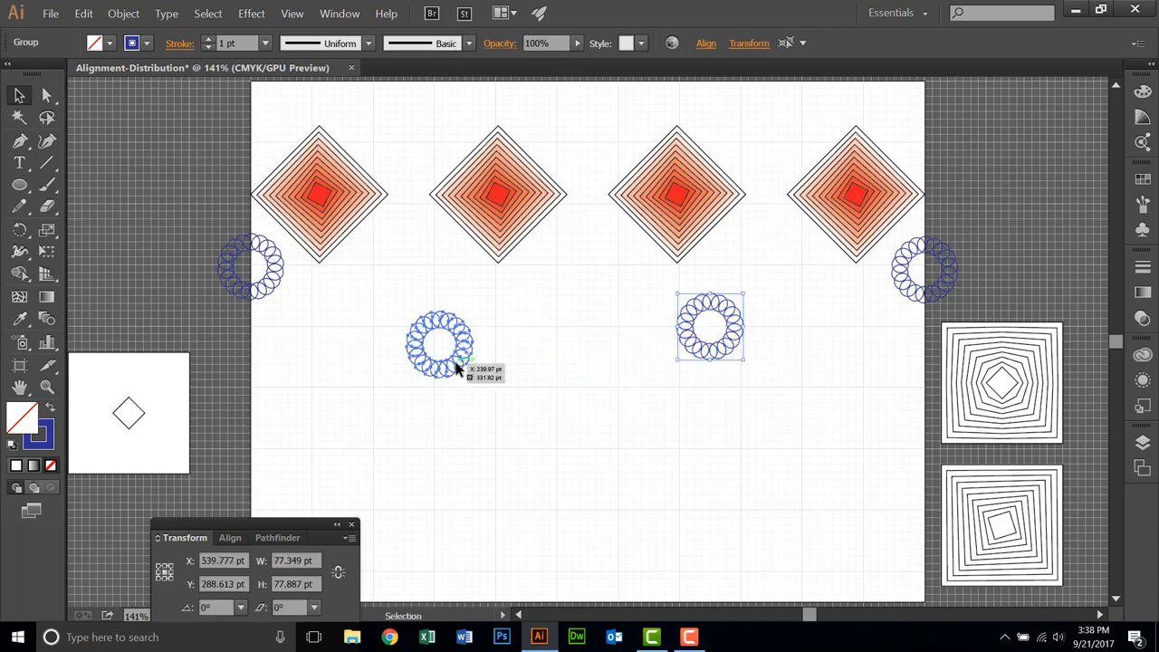
{"action": "left_click", "coordinate": [456, 369]}
{"action": "key", "text": "ctrl+c"}
{"action": "key", "text": "ctrl+v"}
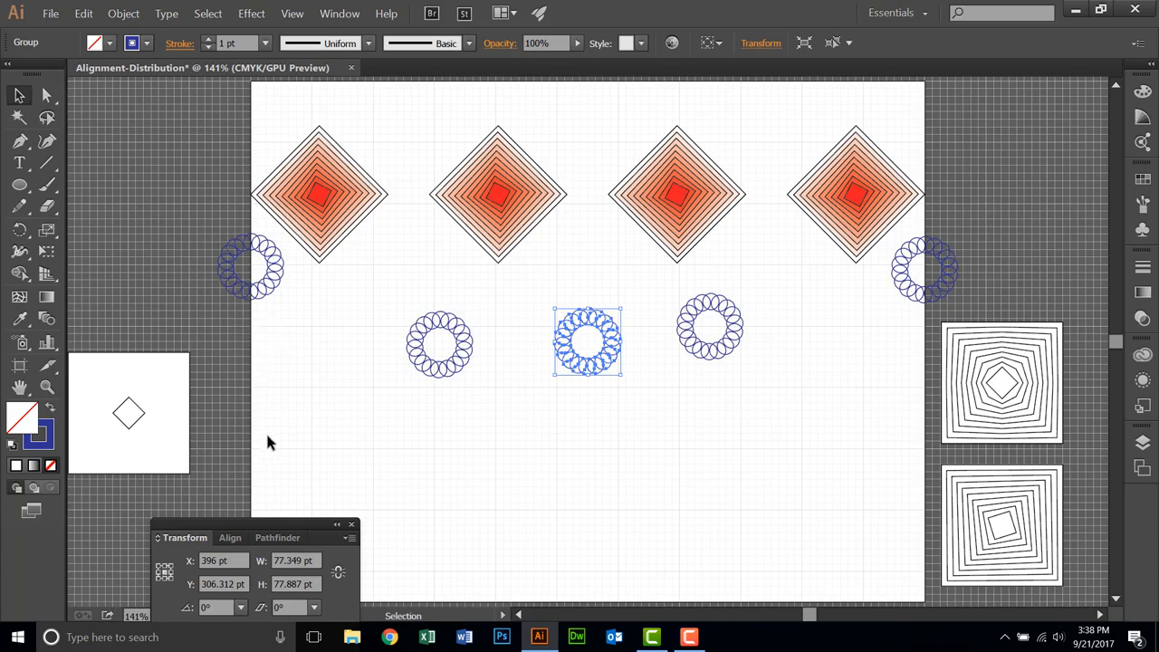
Select all the blue rings, align them by their tops, and distribute them evenly by their horizontal centres.
{"action": "left_click_drag", "start_coordinate": [254, 372], "coordinate": [926, 285]}
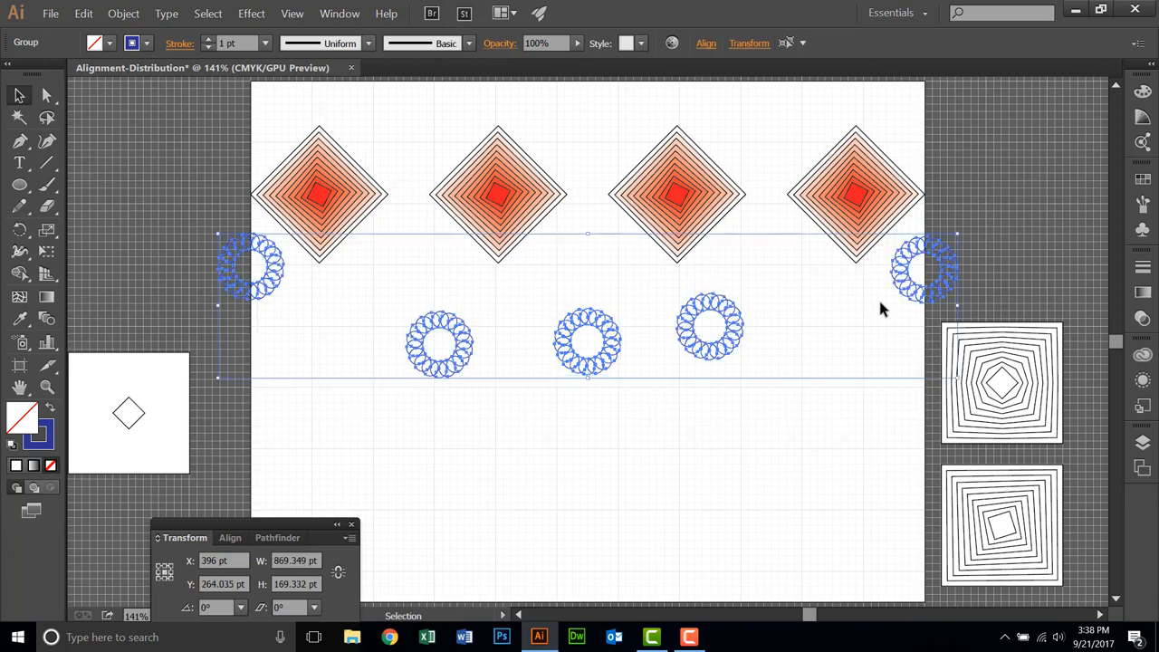
{"action": "left_click", "coordinate": [701, 45]}
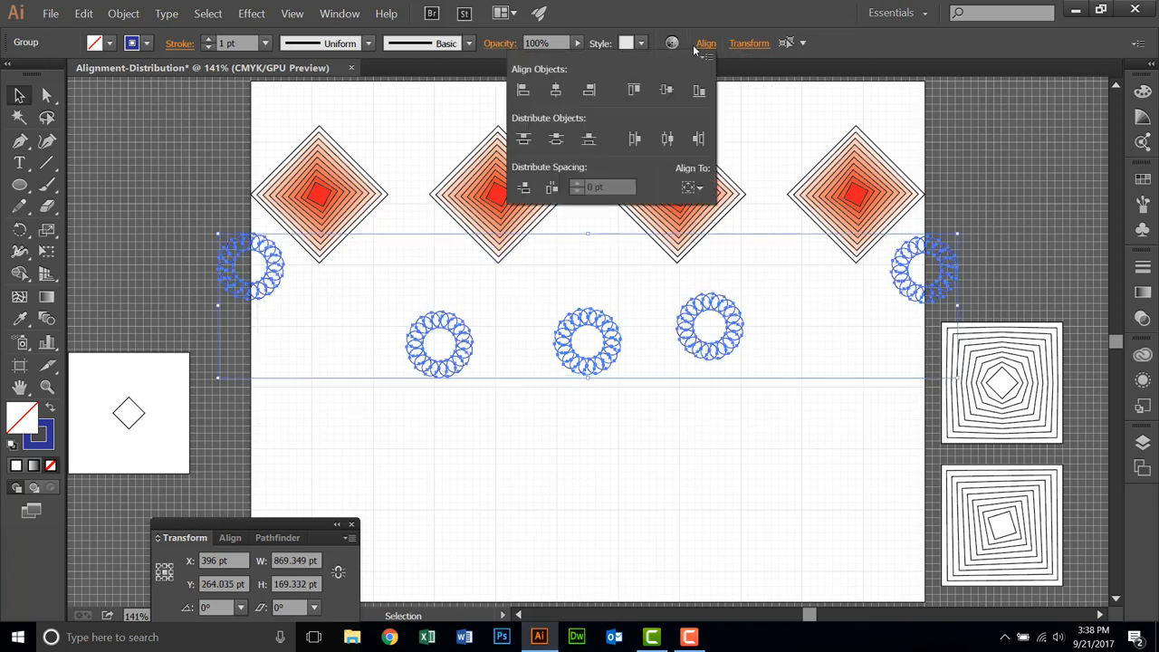
{"action": "left_click", "coordinate": [632, 94]}
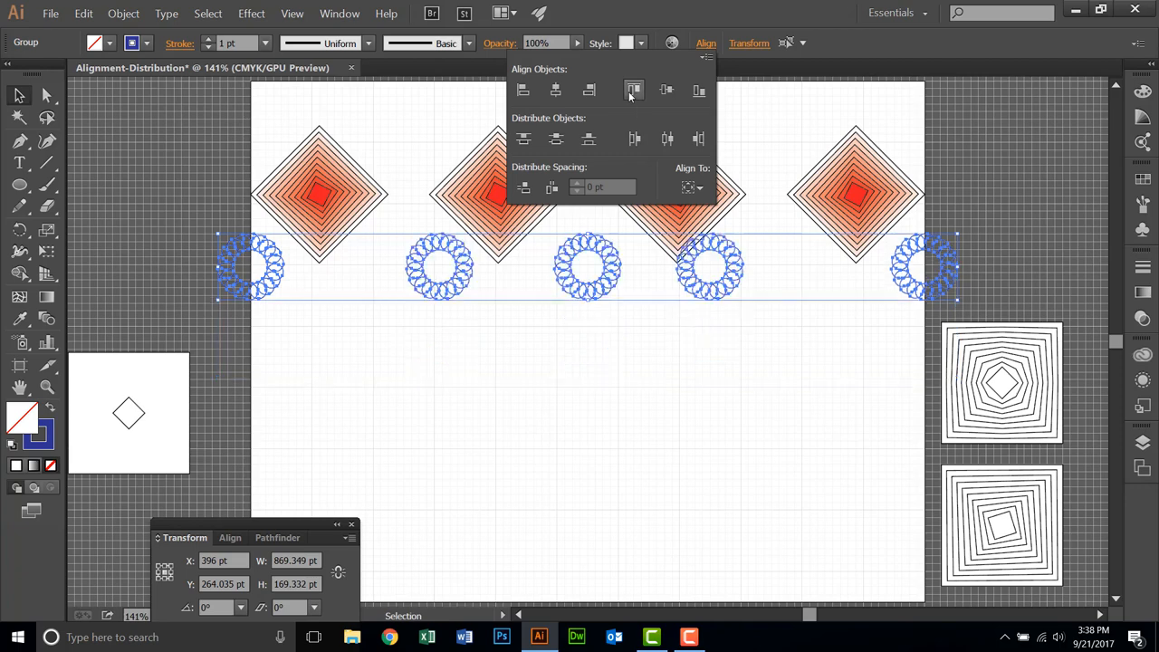
{"action": "left_click", "coordinate": [668, 138]}
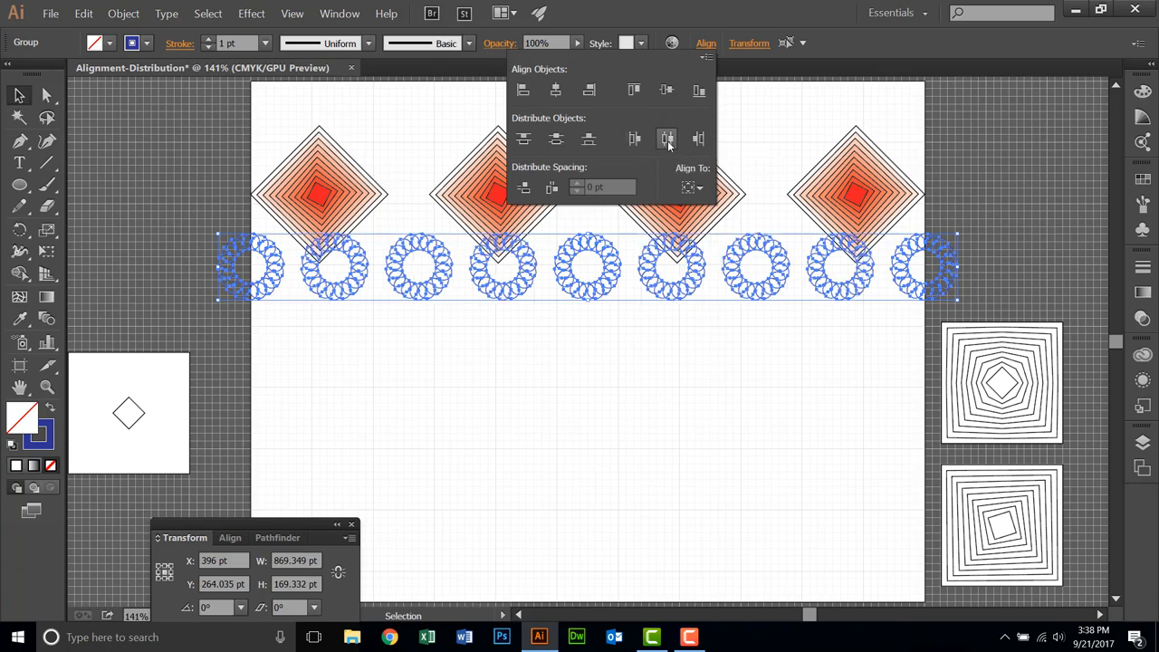
Delete the second, third, fifth and seventh blue rings in the row, counting from the artboard's left edge.
{"action": "left_click_drag", "start_coordinate": [331, 330], "coordinate": [419, 281]}
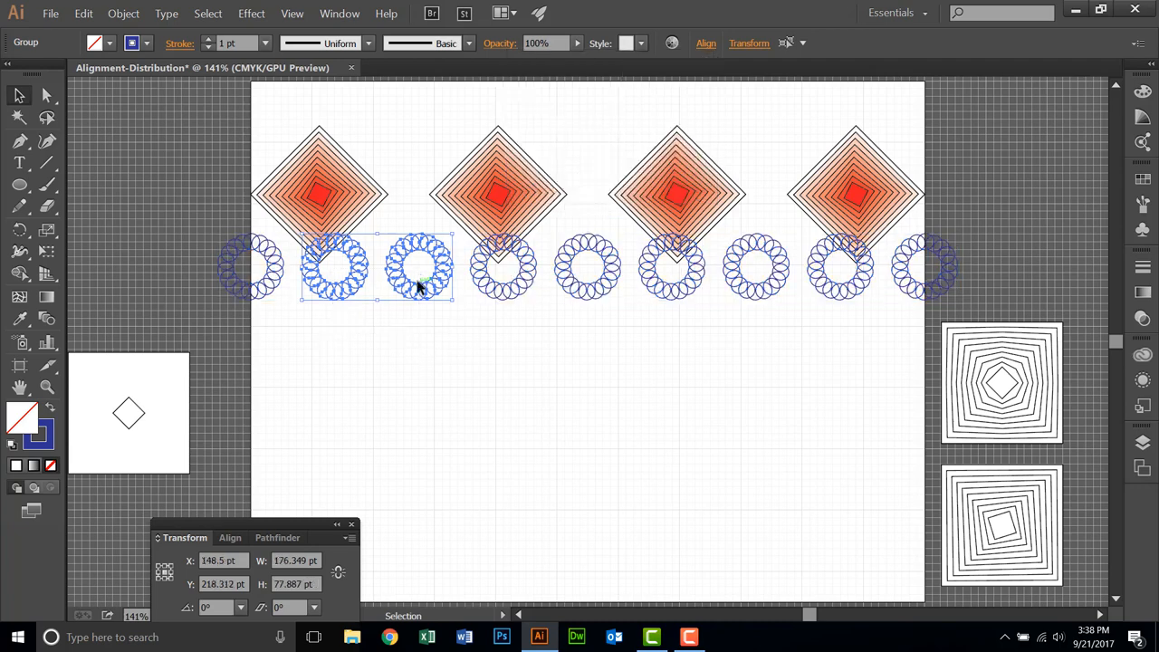
{"action": "key", "text": "Delete"}
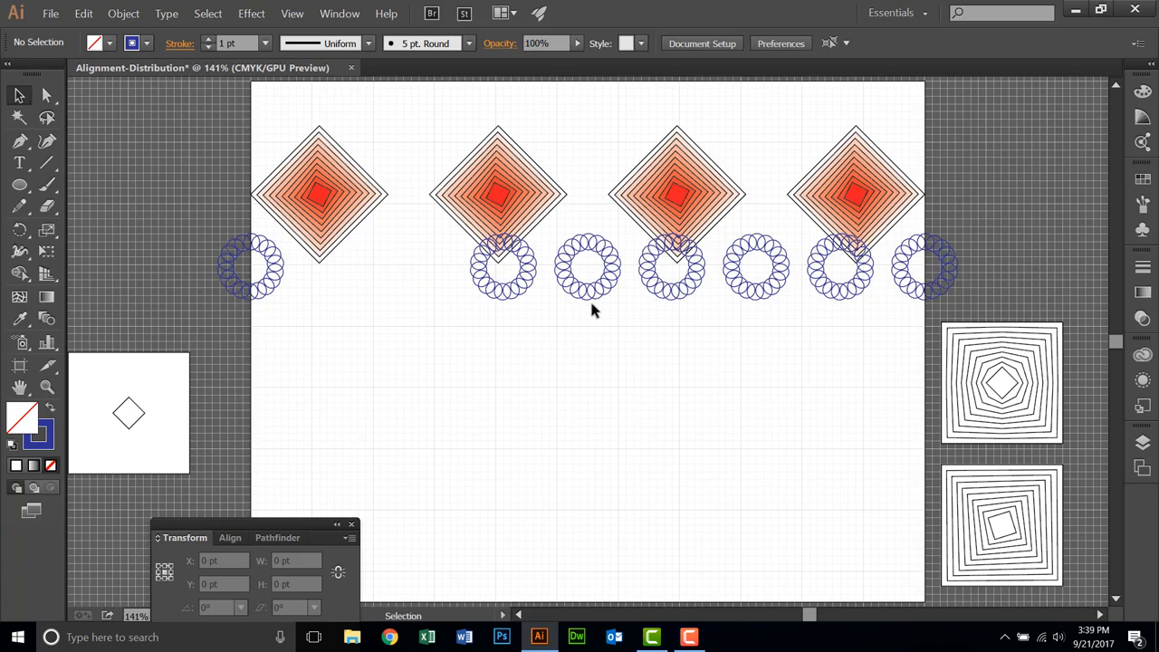
{"action": "left_click_drag", "start_coordinate": [583, 303], "coordinate": [605, 284]}
{"action": "key", "text": "Delete"}
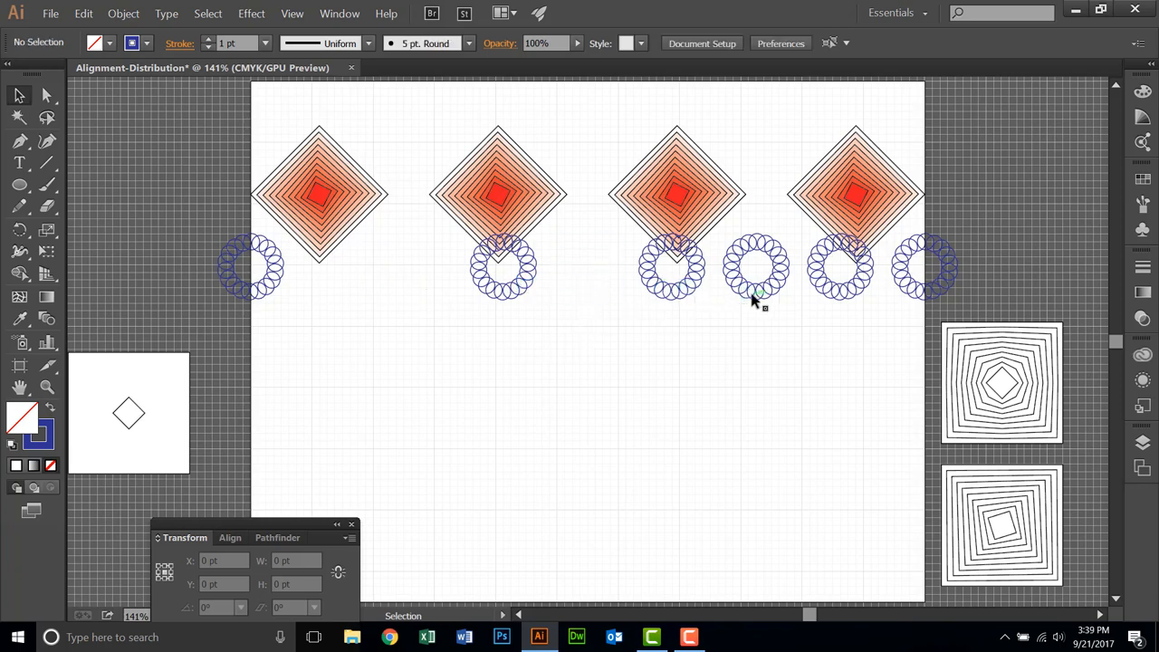
{"action": "left_click_drag", "start_coordinate": [738, 312], "coordinate": [775, 295]}
{"action": "key", "text": "Delete"}
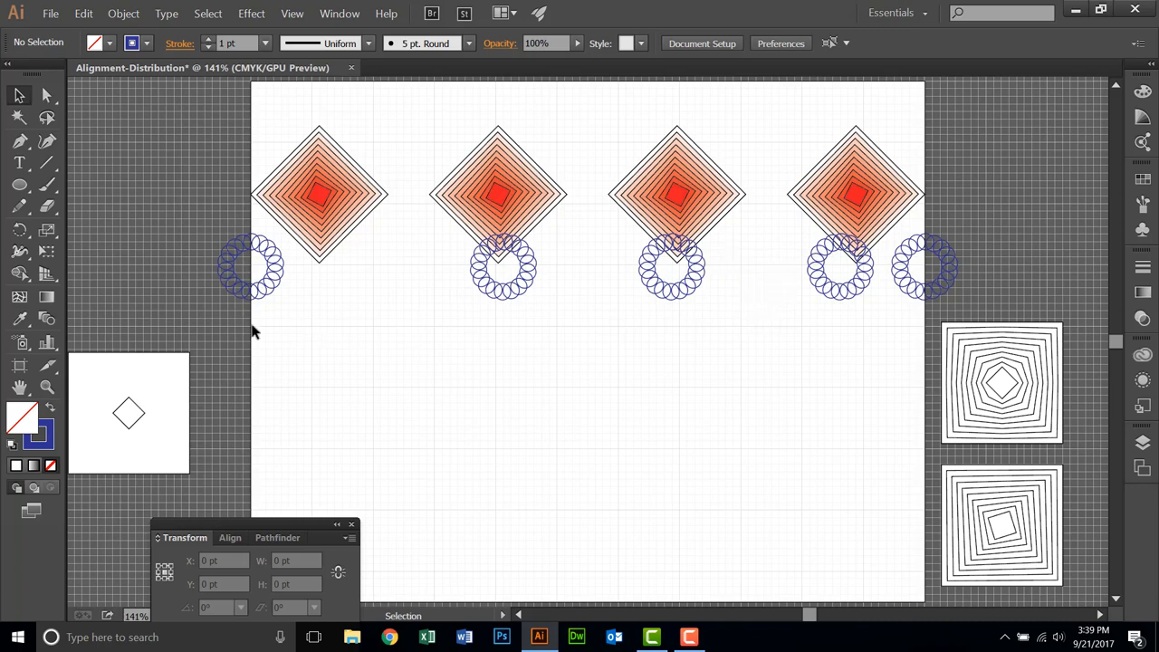
Select the five remaining blue rings and distribute them evenly across the artboard by their horizontal centres and by their left edges.
{"action": "left_click_drag", "start_coordinate": [251, 338], "coordinate": [718, 286]}
{"action": "left_click_drag", "start_coordinate": [906, 284], "coordinate": [929, 285]}
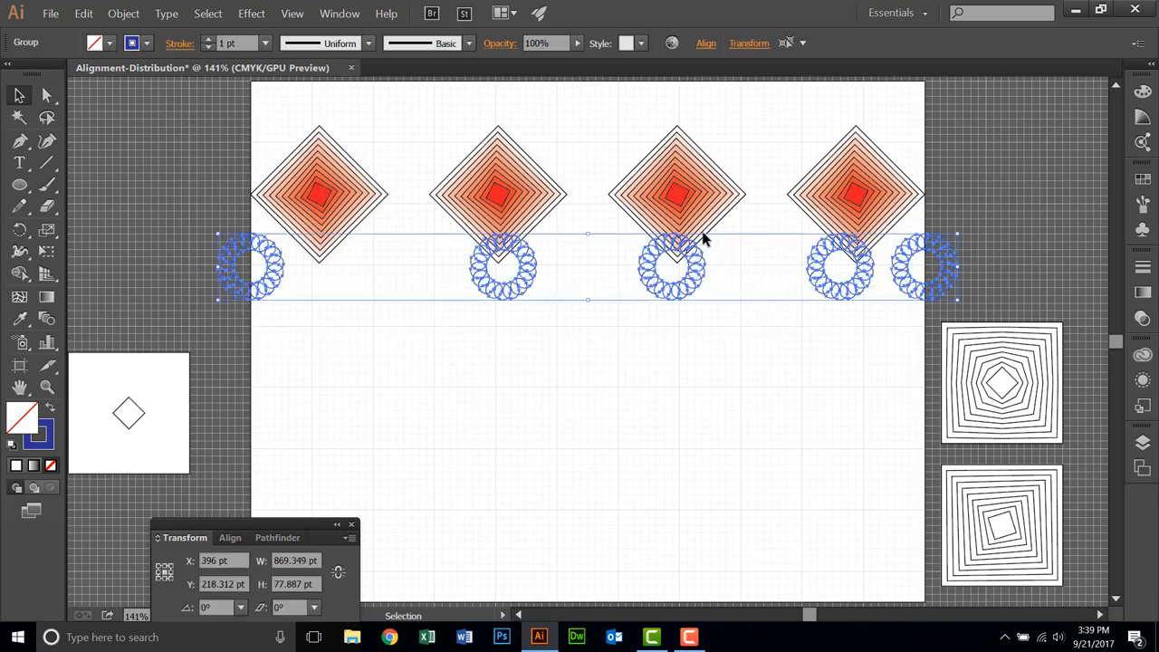
{"action": "left_click", "coordinate": [704, 45]}
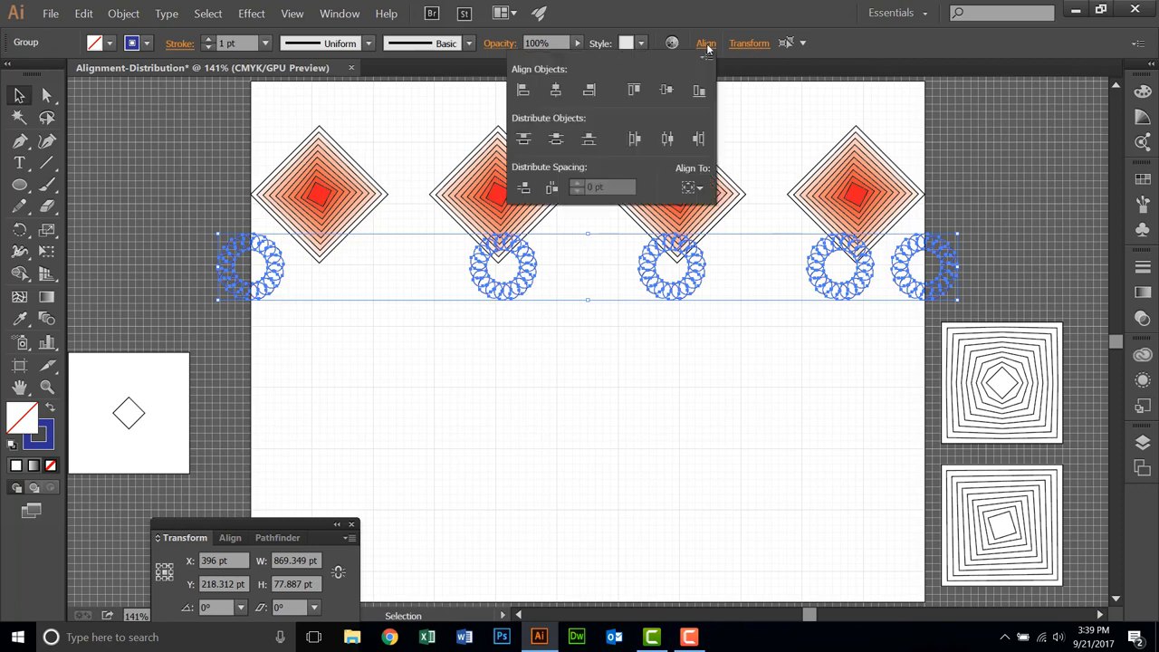
{"action": "left_click", "coordinate": [666, 139]}
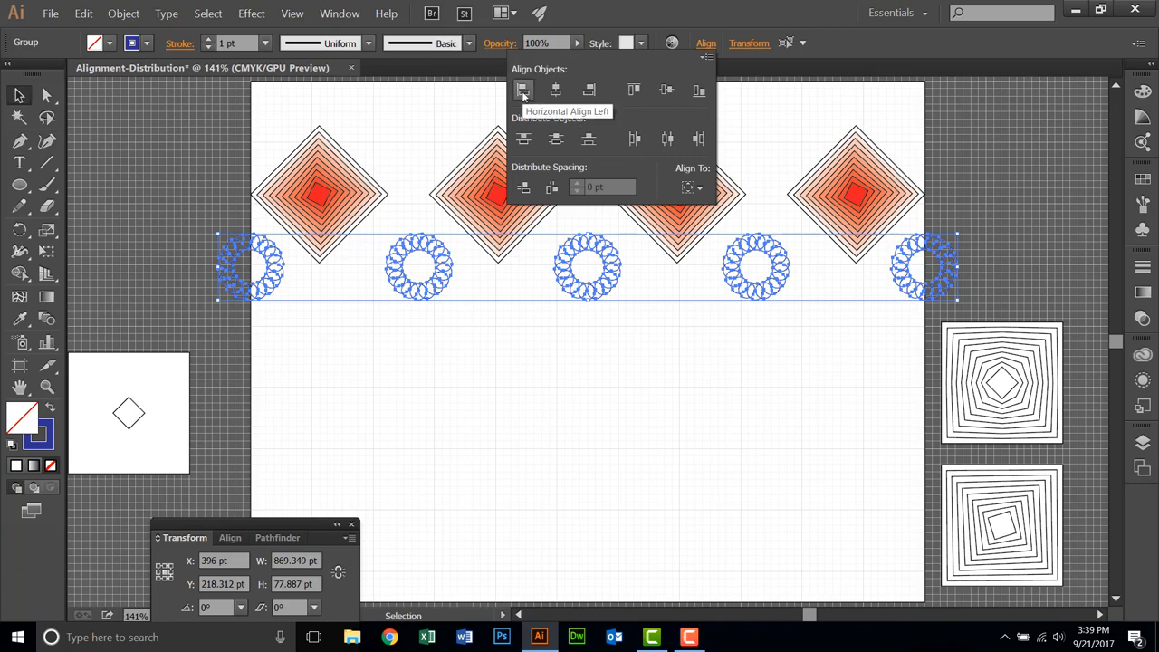
{"action": "left_click", "coordinate": [637, 143]}
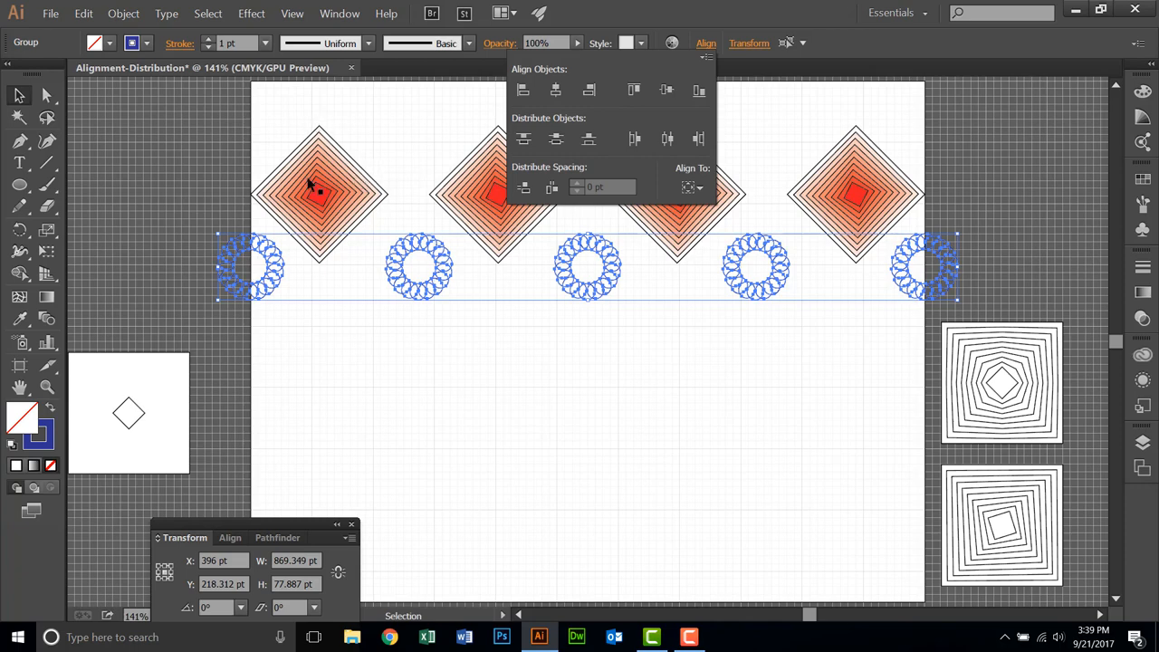
{"action": "left_click", "coordinate": [402, 381]}
Select all the red diamonds and blue rings together and distribute them evenly by their horizontal centres.
{"action": "left_click", "coordinate": [199, 128]}
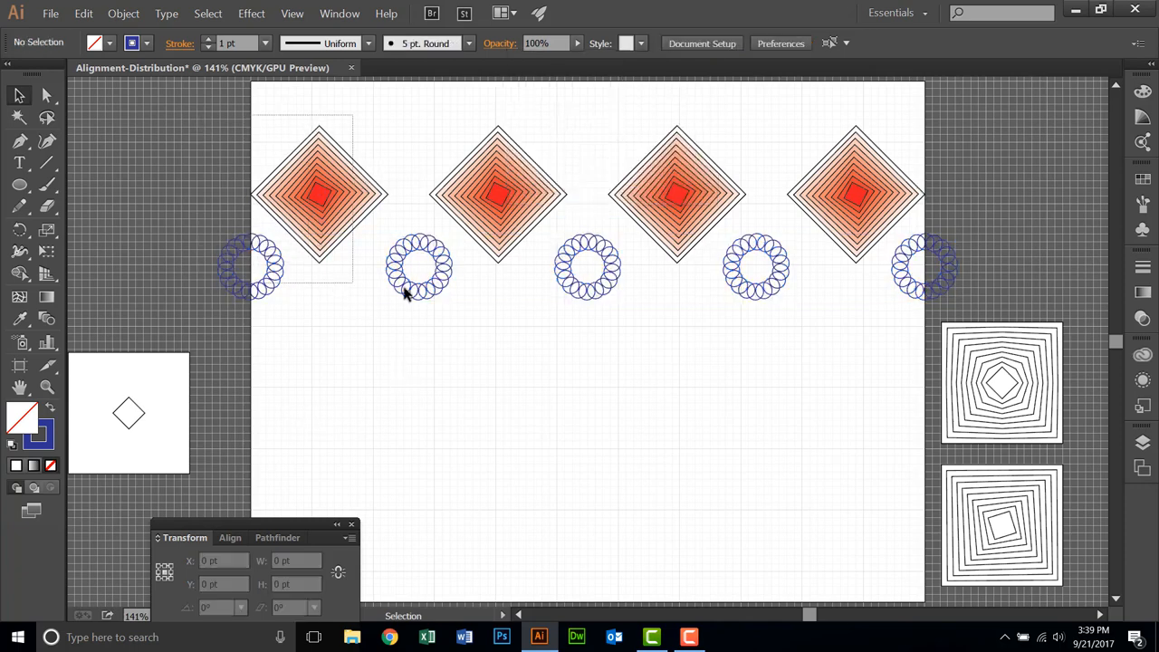
{"action": "left_click_drag", "start_coordinate": [405, 291], "coordinate": [891, 303]}
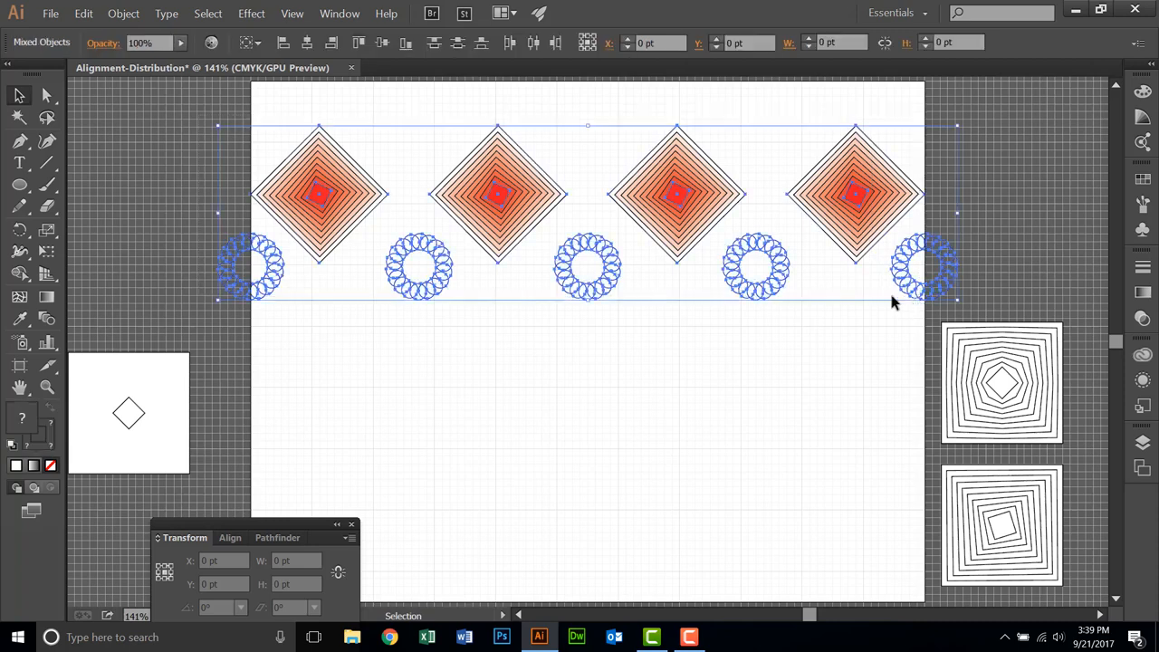
{"action": "left_click", "coordinate": [533, 45]}
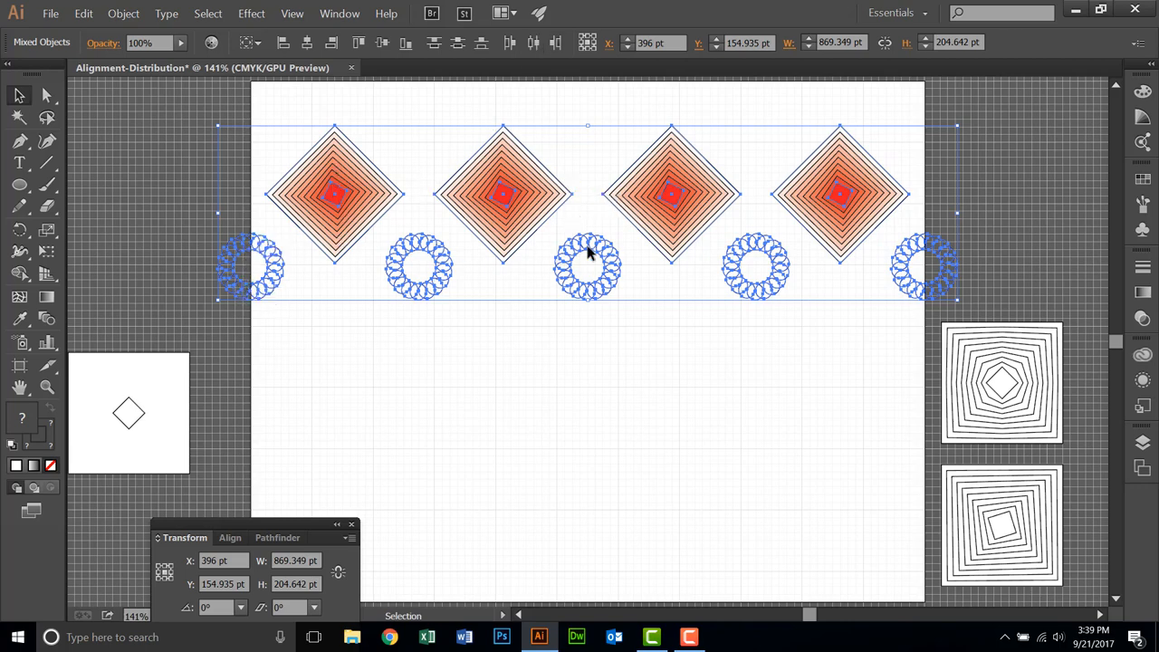
{"action": "left_click", "coordinate": [645, 342]}
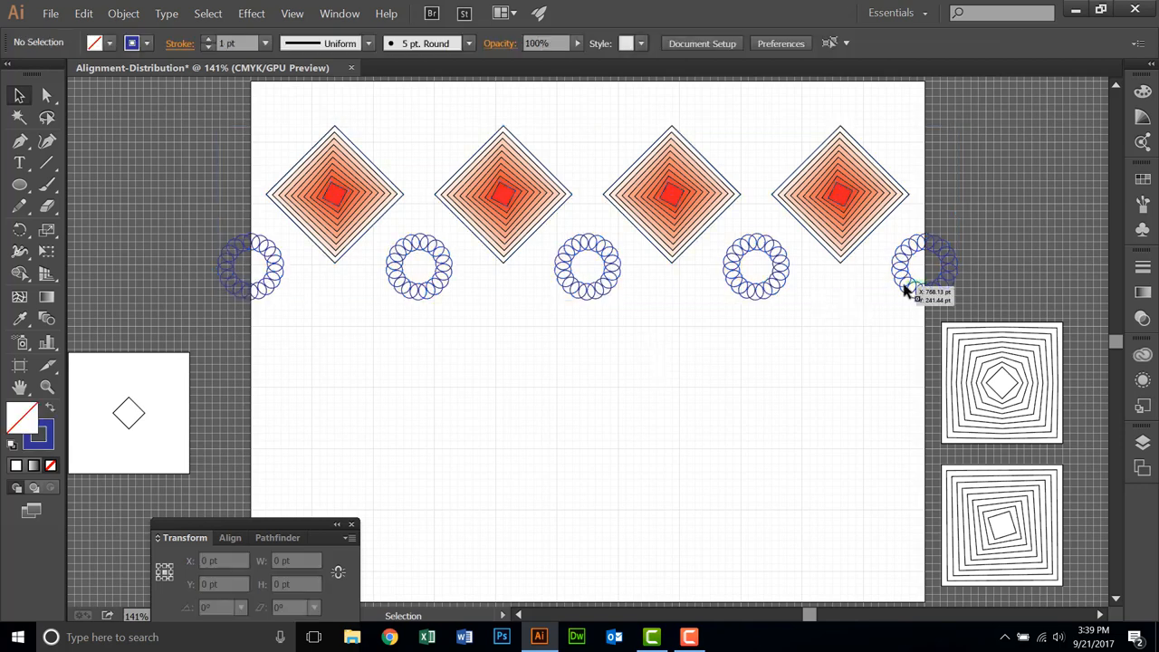
Delete the blue ring on the artboard's right edge, move the middle ring to about X 368 pt, Y 215 pt, and shift the second ring leftward.
{"action": "left_click_drag", "start_coordinate": [909, 283], "coordinate": [799, 443]}
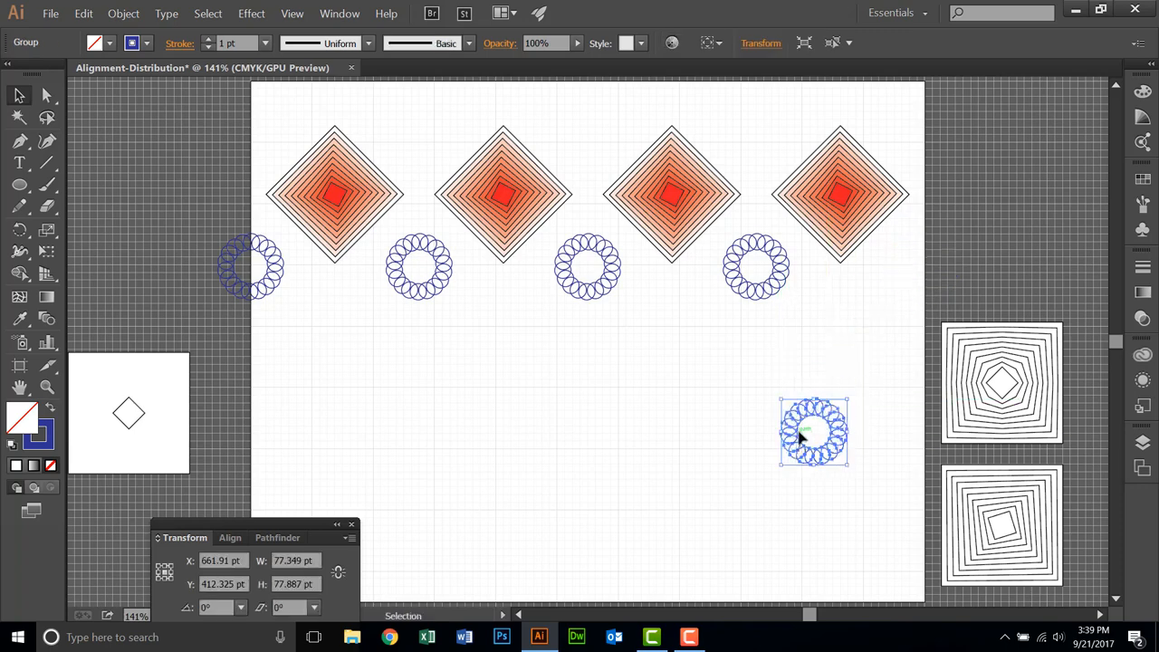
{"action": "key", "text": "Delete"}
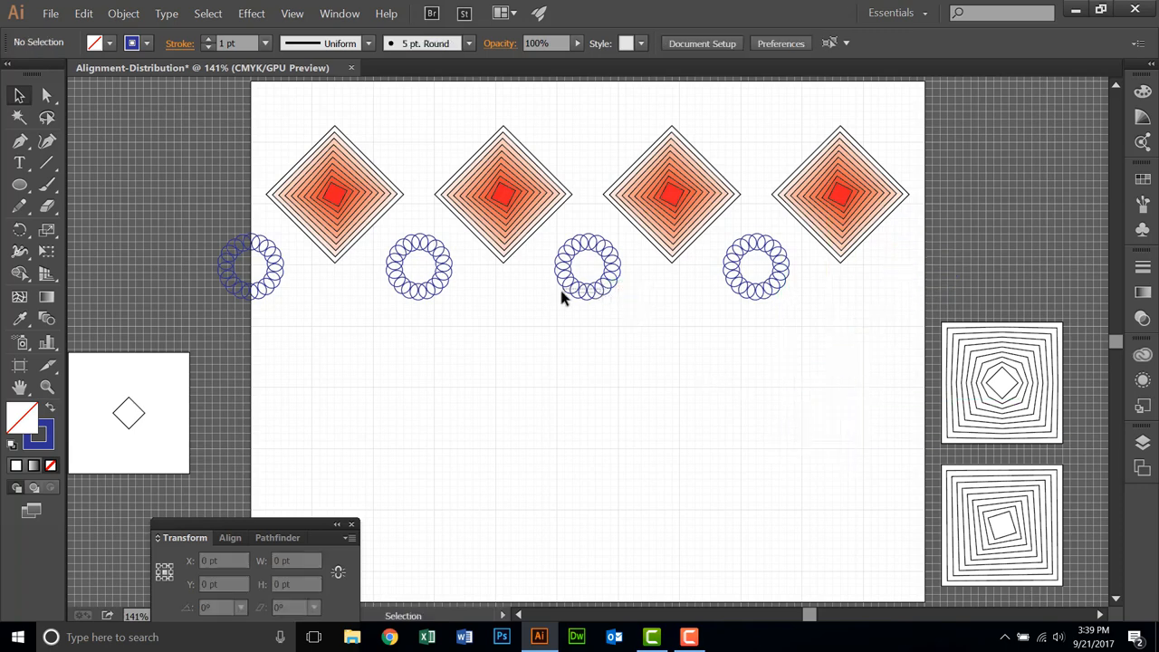
{"action": "left_click_drag", "start_coordinate": [589, 294], "coordinate": [563, 293]}
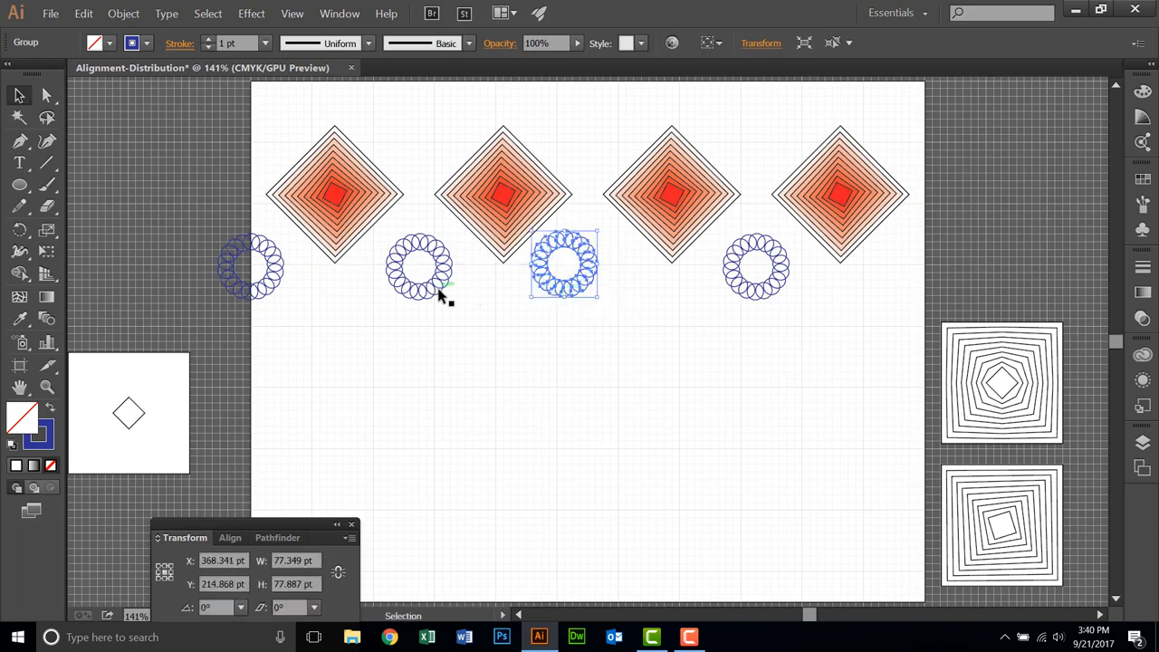
{"action": "left_click_drag", "start_coordinate": [440, 296], "coordinate": [380, 305]}
Select all the diamonds and four rings, and compare distributing them by horizontal centres and by left edges, ending on horizontal centres.
{"action": "left_click_drag", "start_coordinate": [216, 126], "coordinate": [903, 316]}
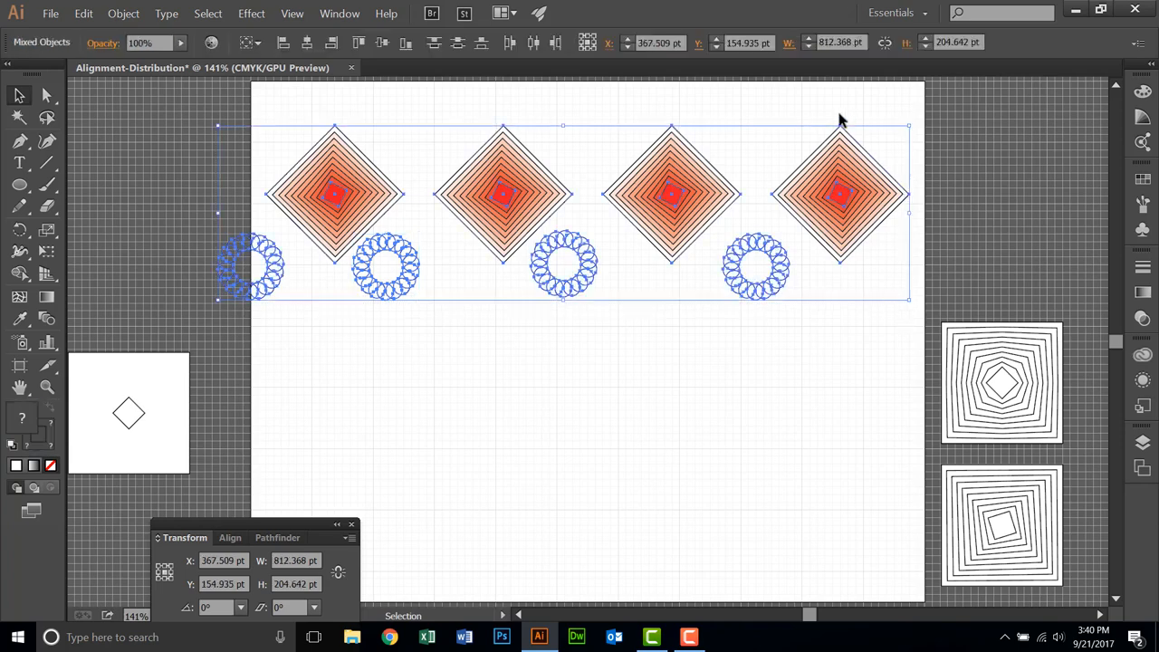
{"action": "left_click", "coordinate": [532, 42]}
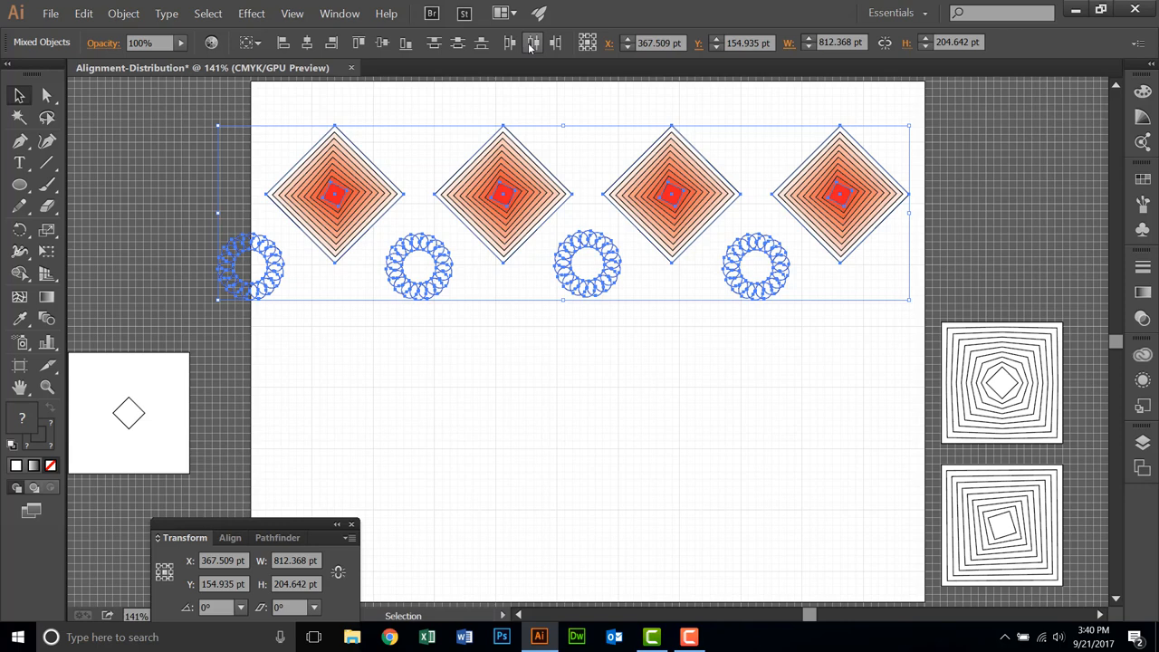
{"action": "left_click", "coordinate": [509, 43]}
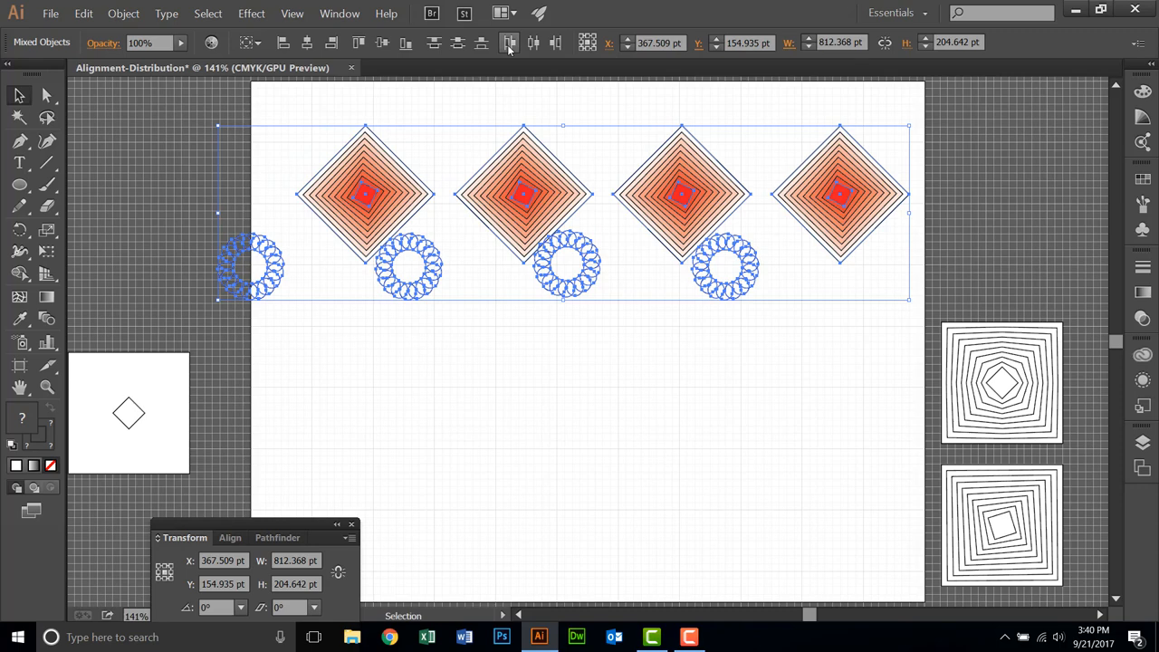
{"action": "left_click", "coordinate": [533, 42]}
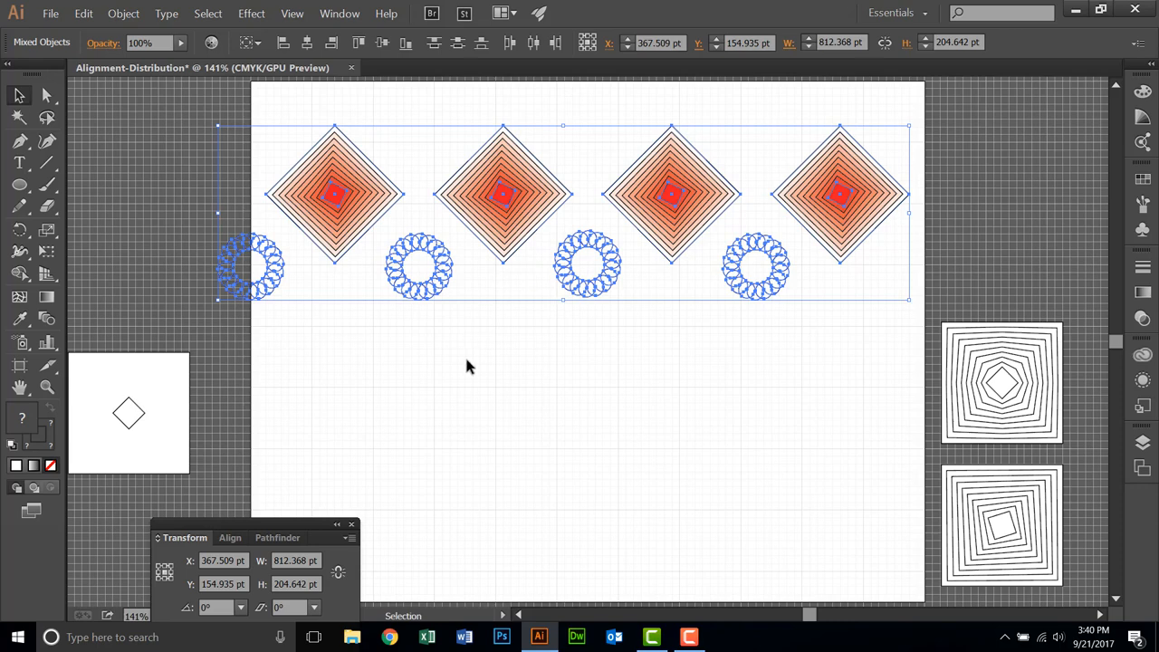
Undo the trial distributions, the ring moves and the deletion, bringing back the blue ring at X 792 pt, and clear the selection.
{"action": "key", "text": "a"}
{"action": "key", "text": "ctrl+z"}
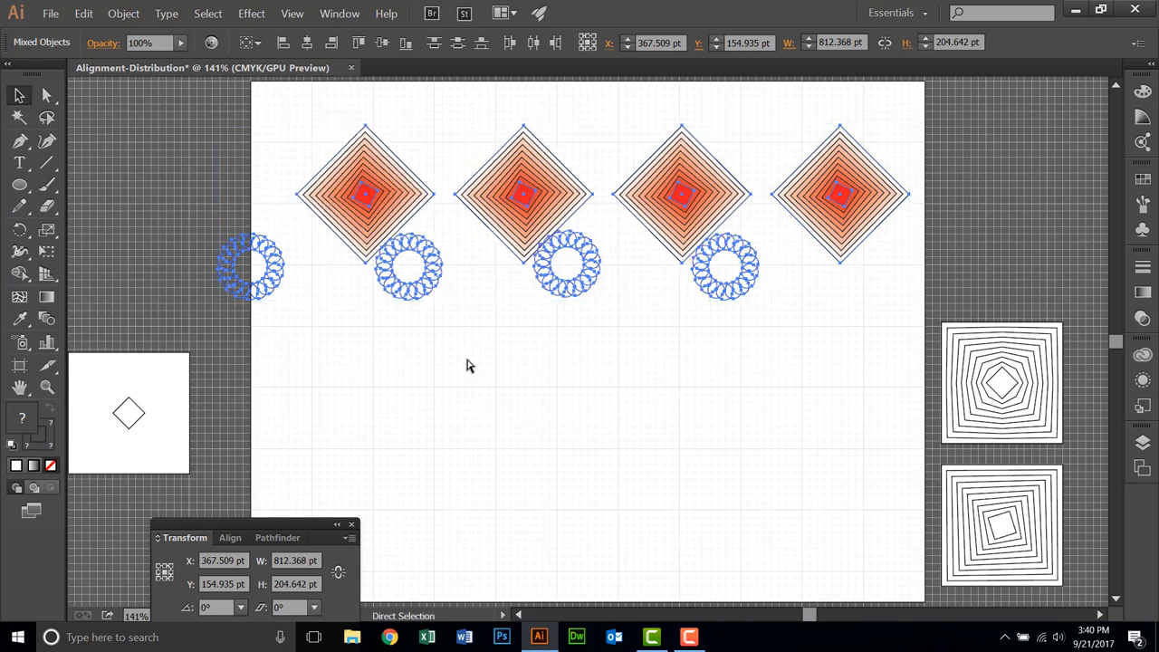
{"action": "key", "text": "ctrl+shift+z"}
{"action": "key", "text": "ctrl+z"}
{"action": "key", "text": "ctrl+z"}
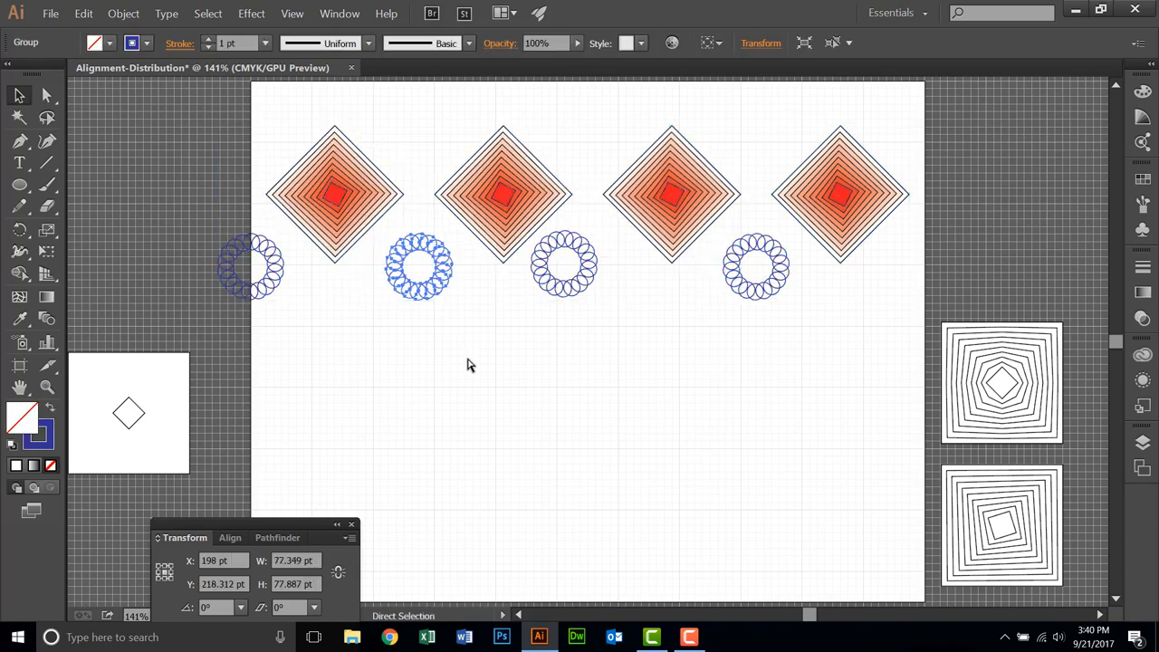
{"action": "key", "text": "ctrl+shift+z"}
{"action": "key", "text": "ctrl+shift+z"}
{"action": "key", "text": "ctrl+shift+z"}
{"action": "key", "text": "v"}
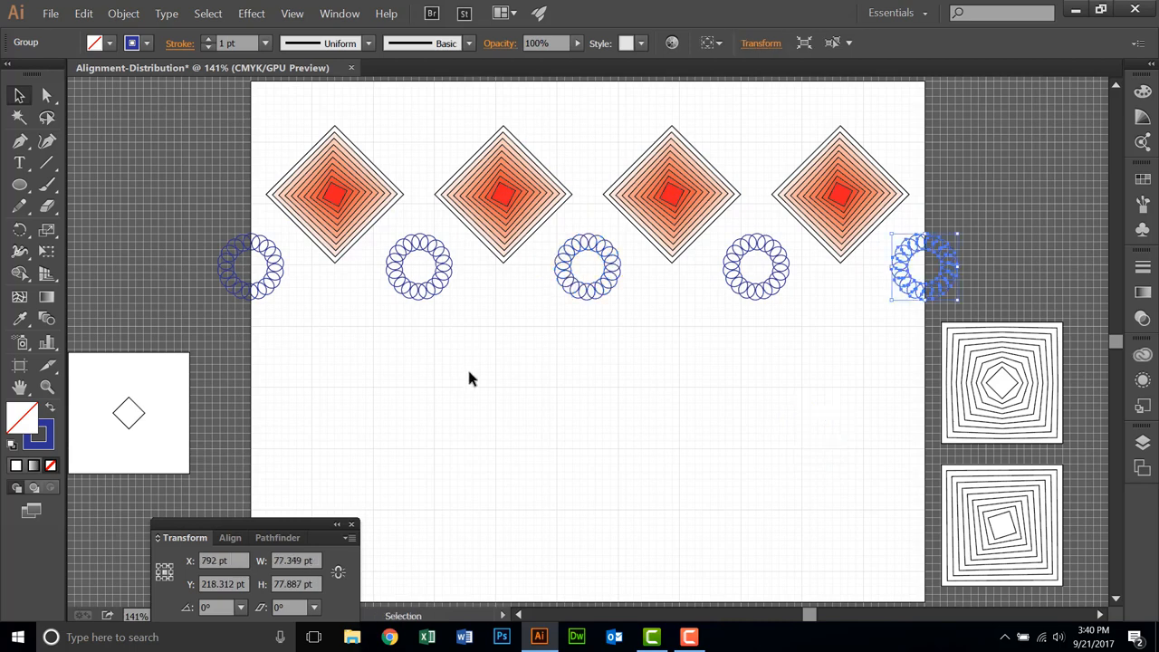
{"action": "left_click", "coordinate": [469, 372]}
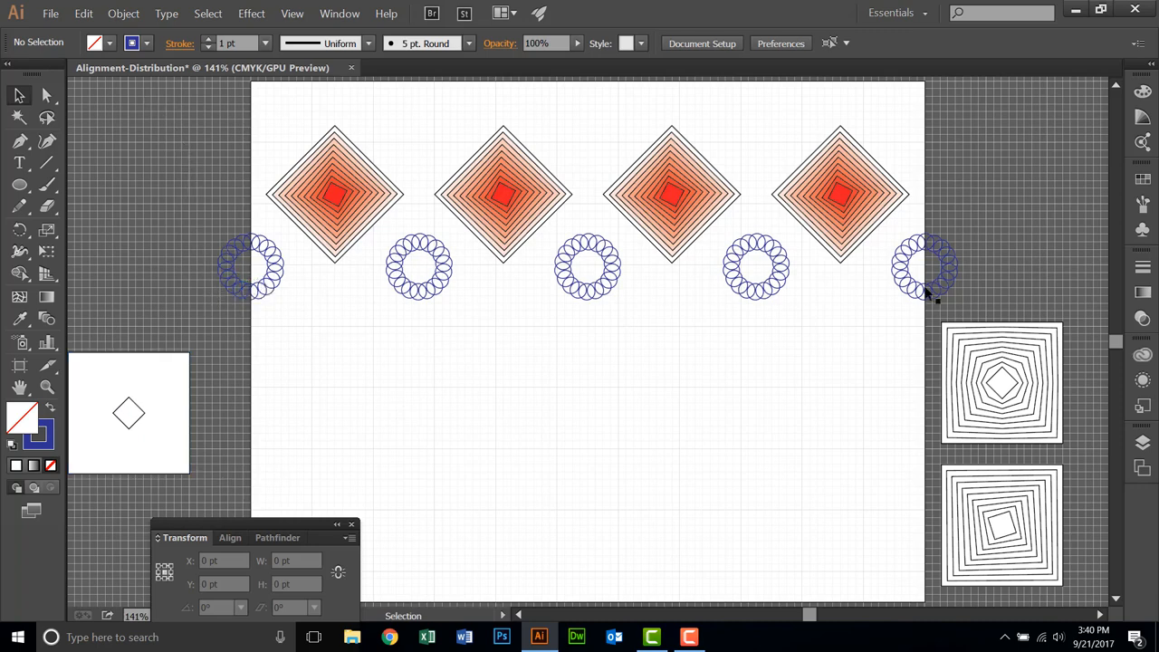
Select all four red diamonds and all five blue rings together.
{"action": "left_click_drag", "start_coordinate": [183, 129], "coordinate": [925, 304]}
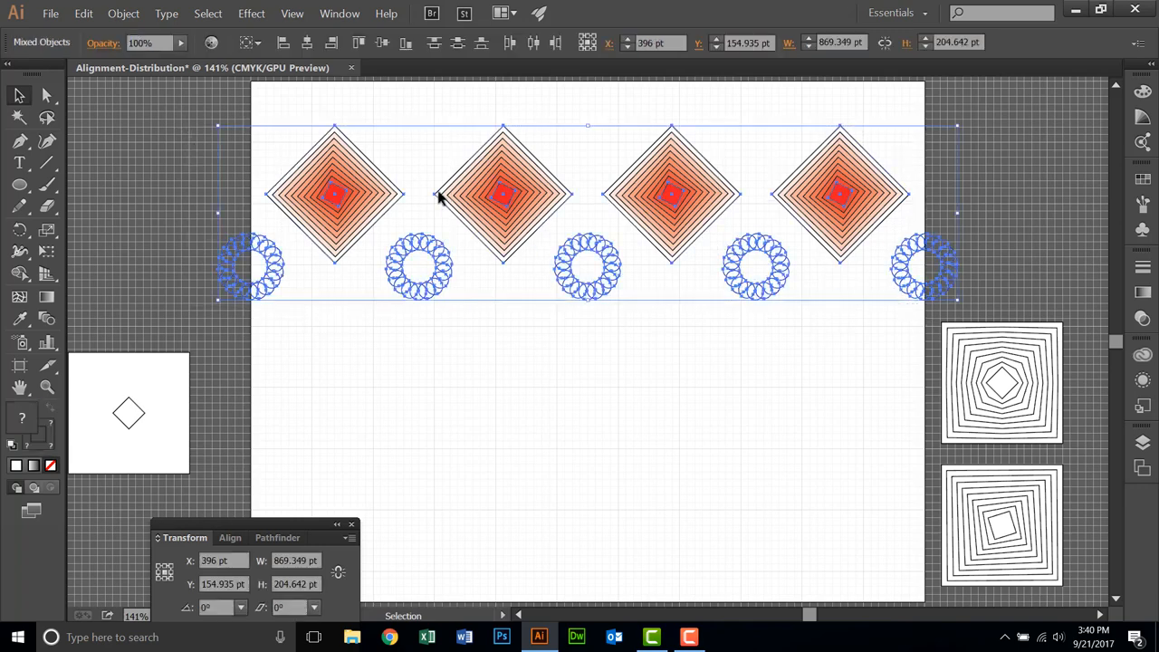